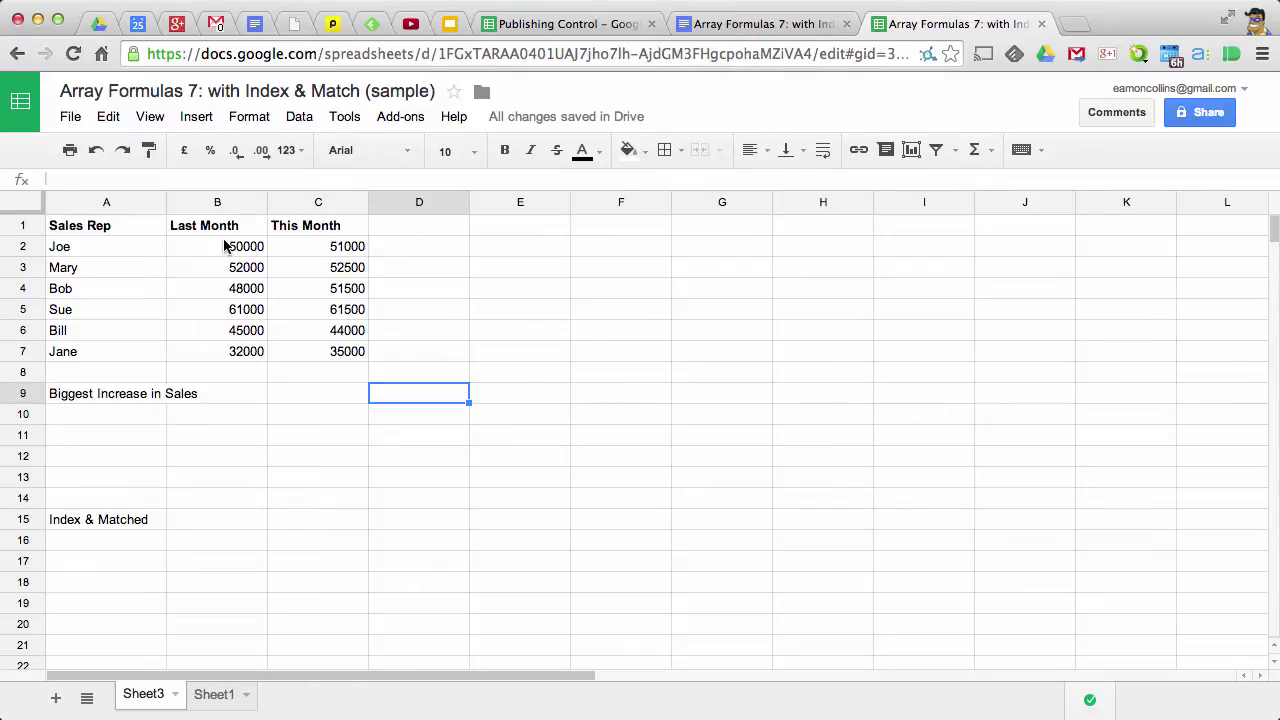
Review the Last Month (B2:B7), This Month (C2:C7) and rep name (A2:A7) ranges.
left_click_drag(236, 248, 256, 350)
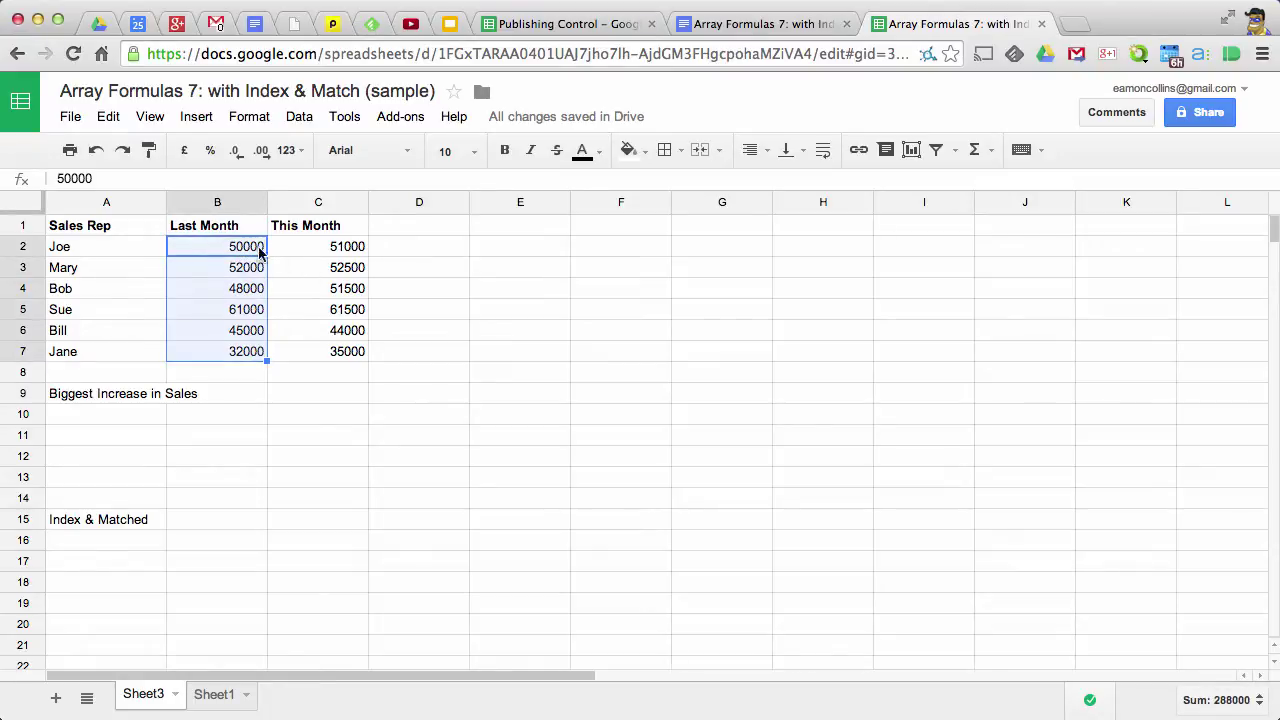
left_click_drag(337, 251, 345, 353)
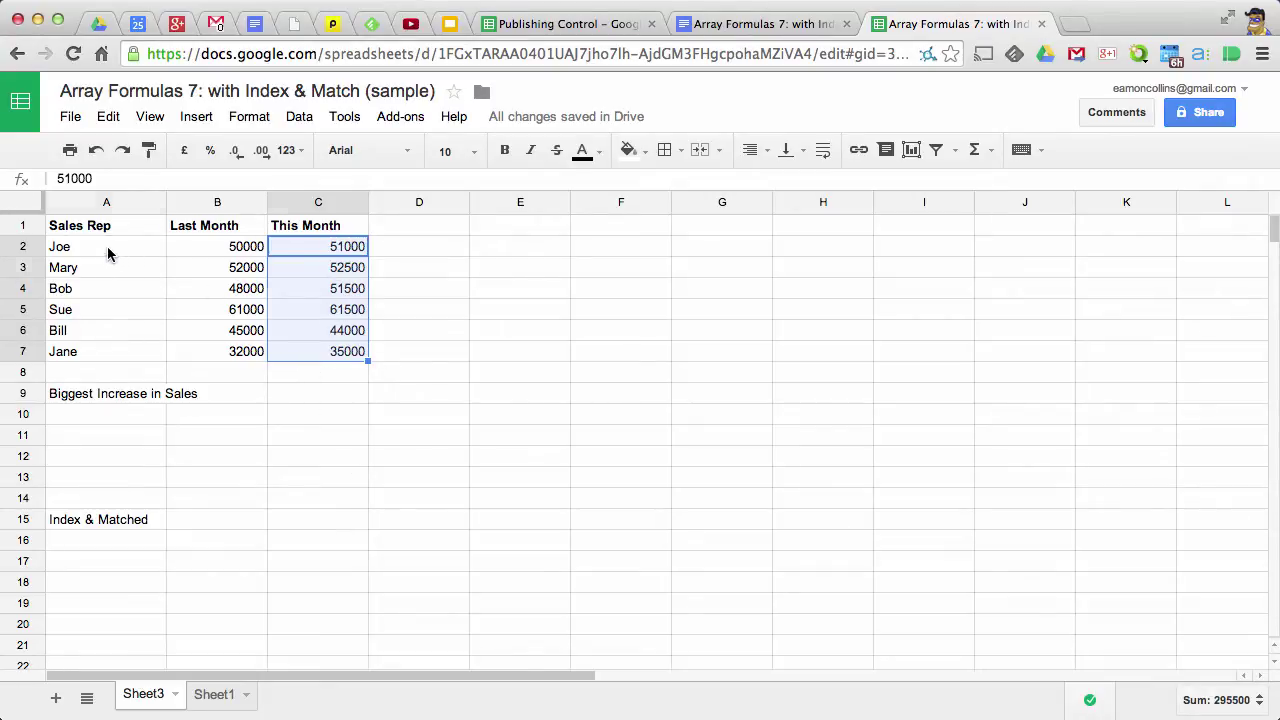
left_click_drag(107, 246, 113, 355)
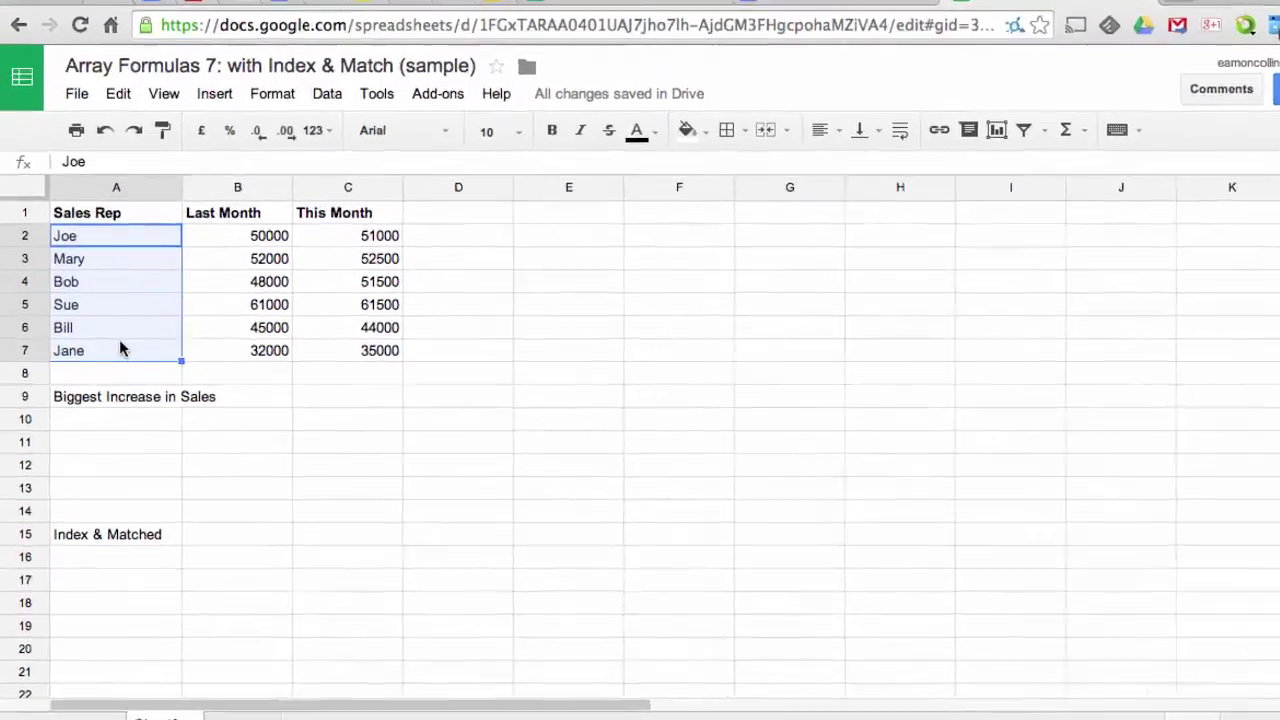
In D9, start a formula subtracting Last Month B2:B7 from This Month C2:C7.
left_click(440, 401)
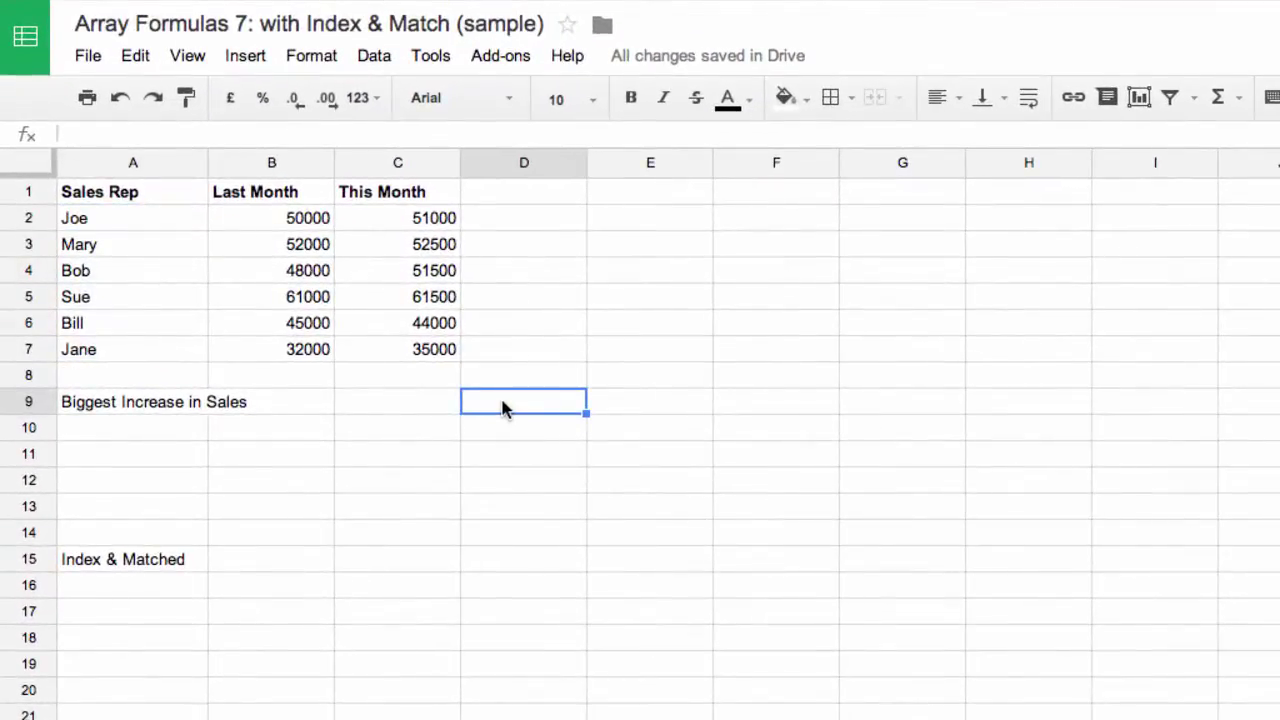
type("=")
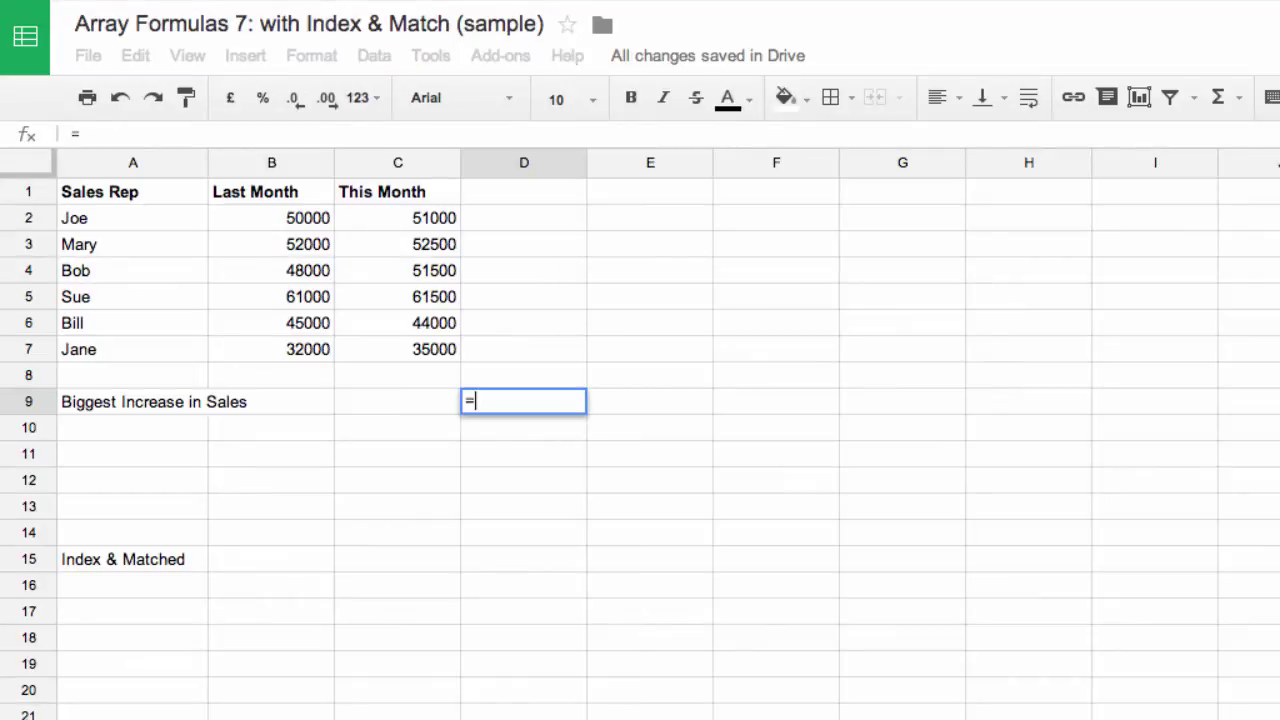
type("(")
left_click_drag(388, 221, 408, 356)
type(")")
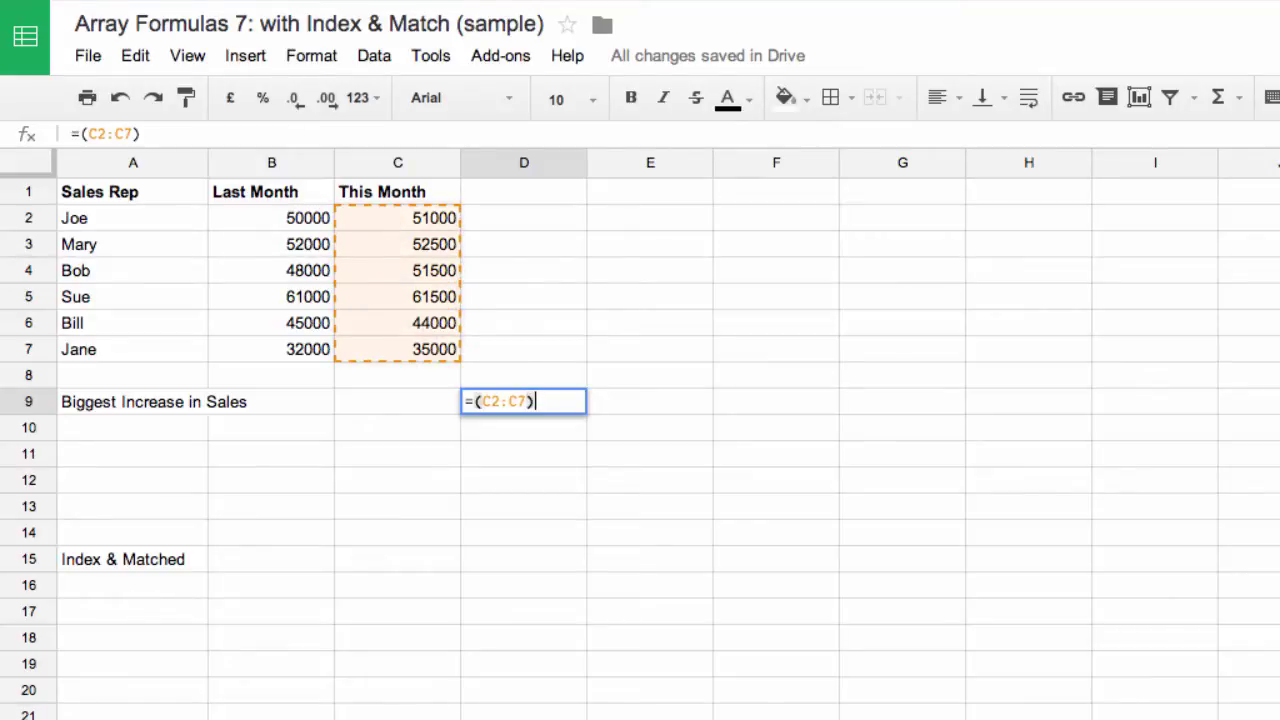
type("-")
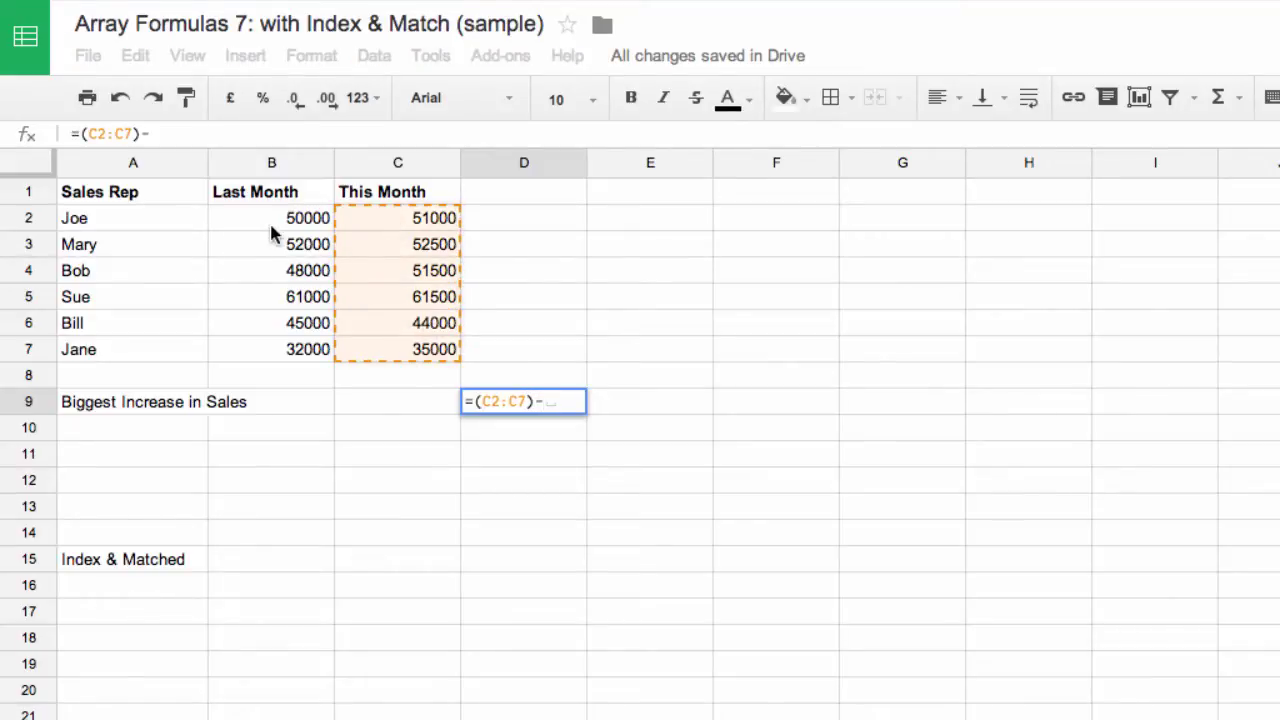
left_click_drag(272, 228, 288, 350)
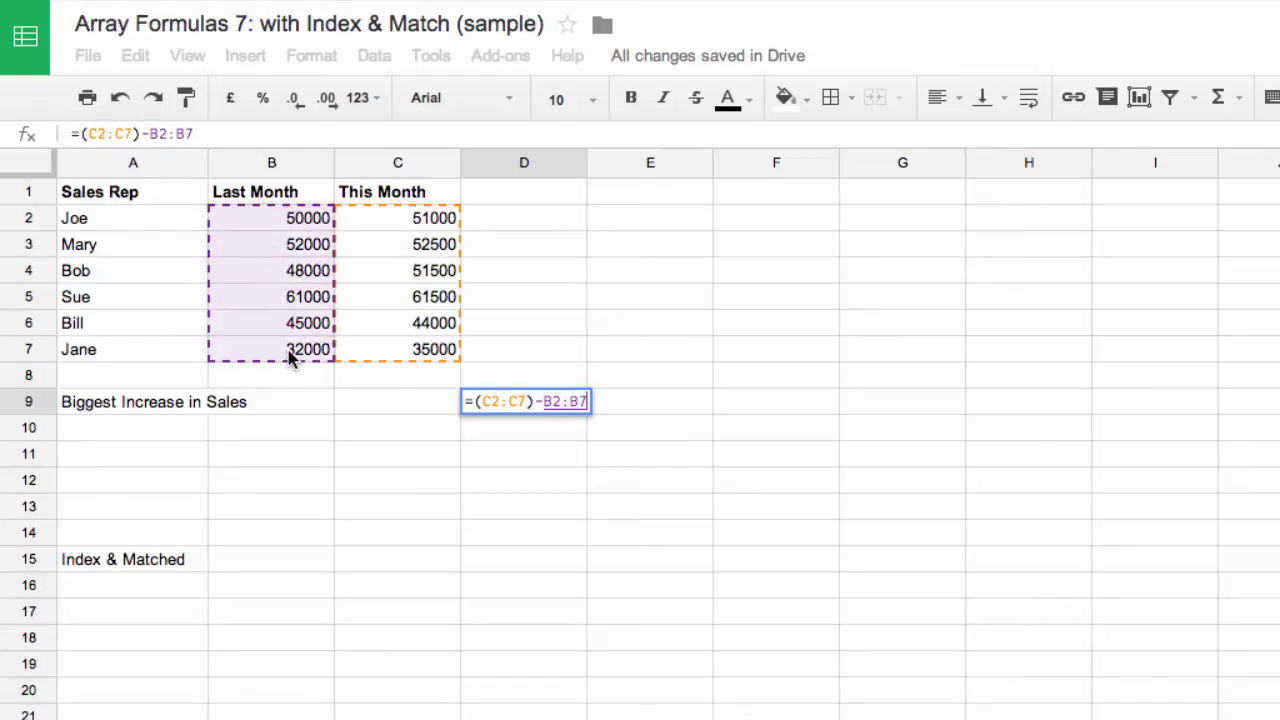
type(")")
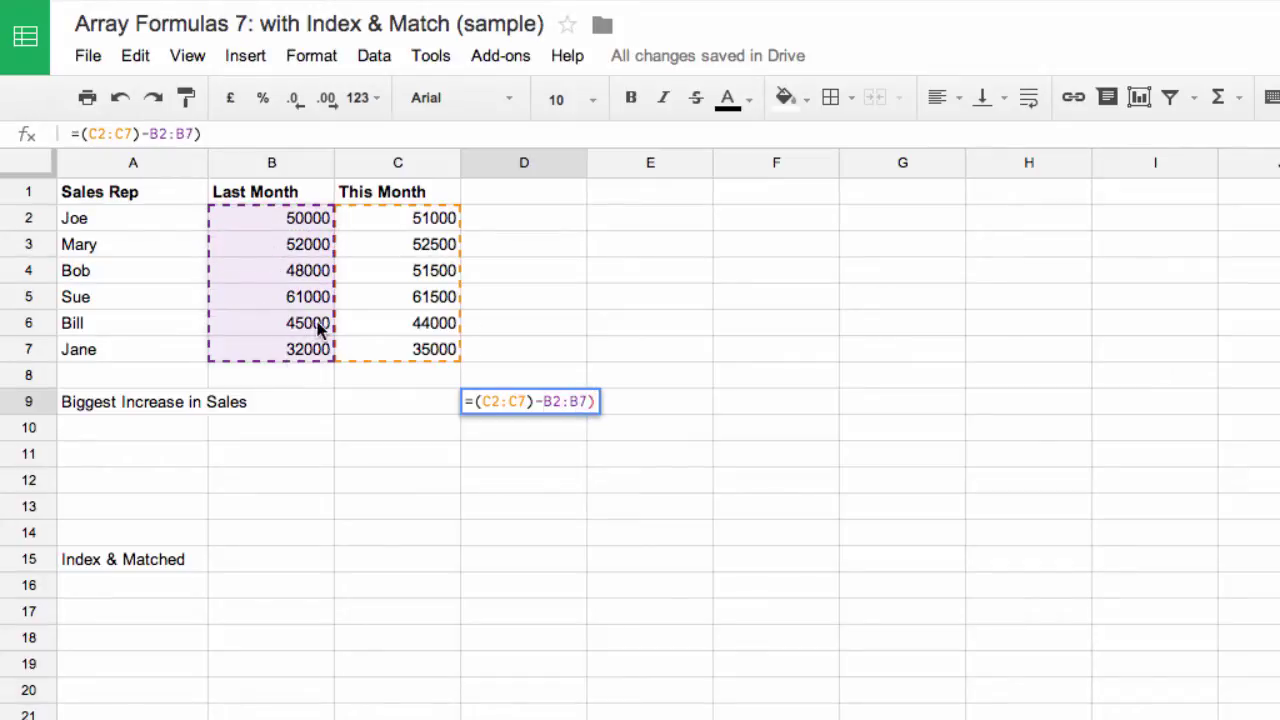
Wrap the difference in MAX as an ArrayFormula so D9 shows 3500.
left_click(544, 401)
type("(")
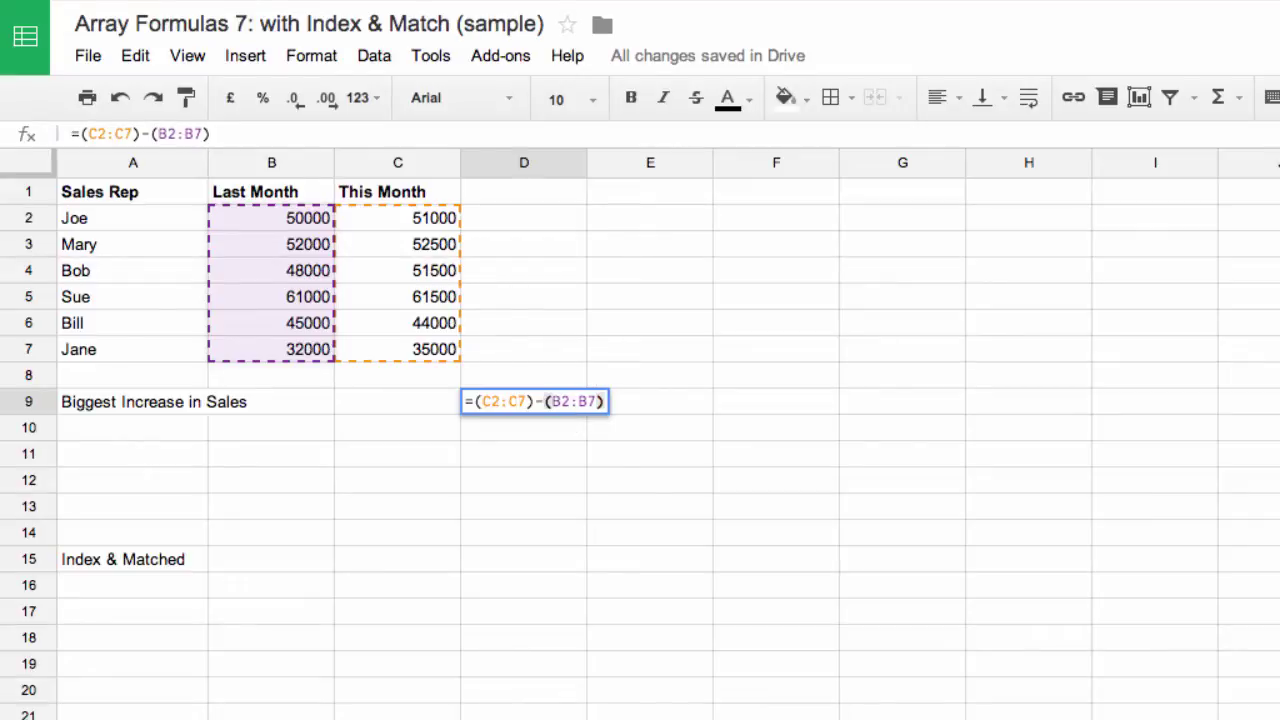
left_click(475, 401)
type("max(")
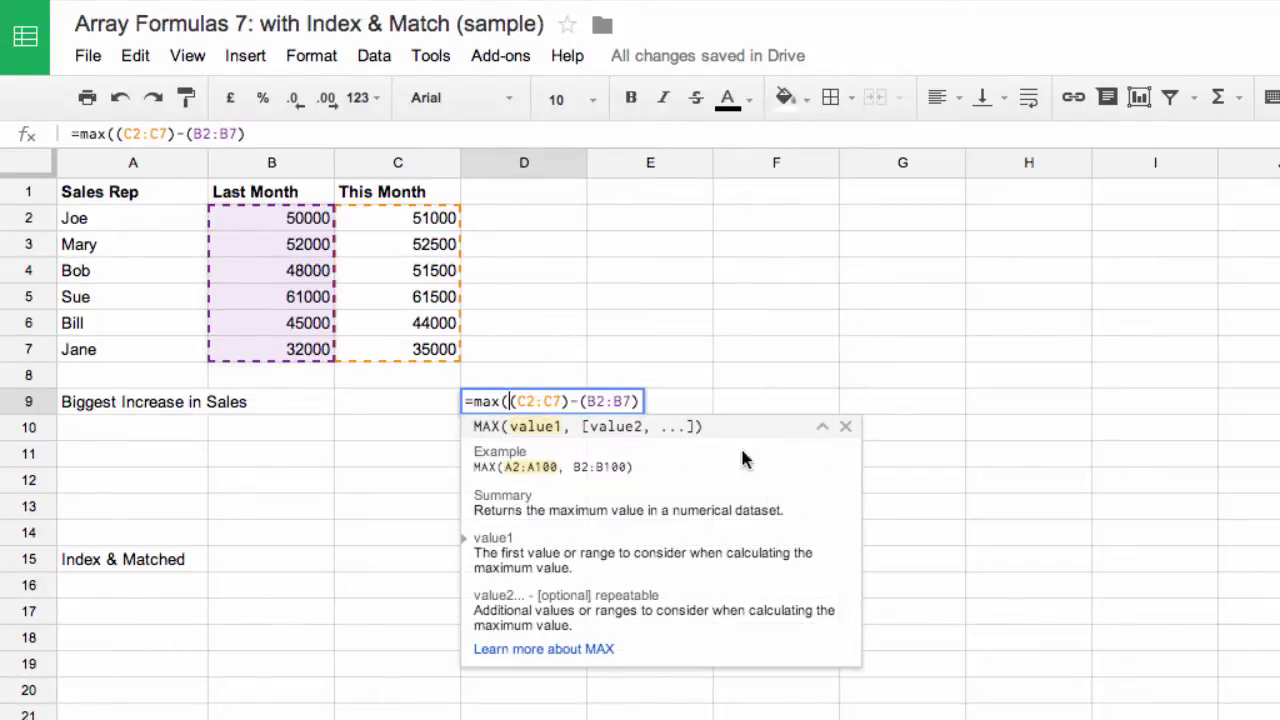
left_click(637, 401)
type(")")
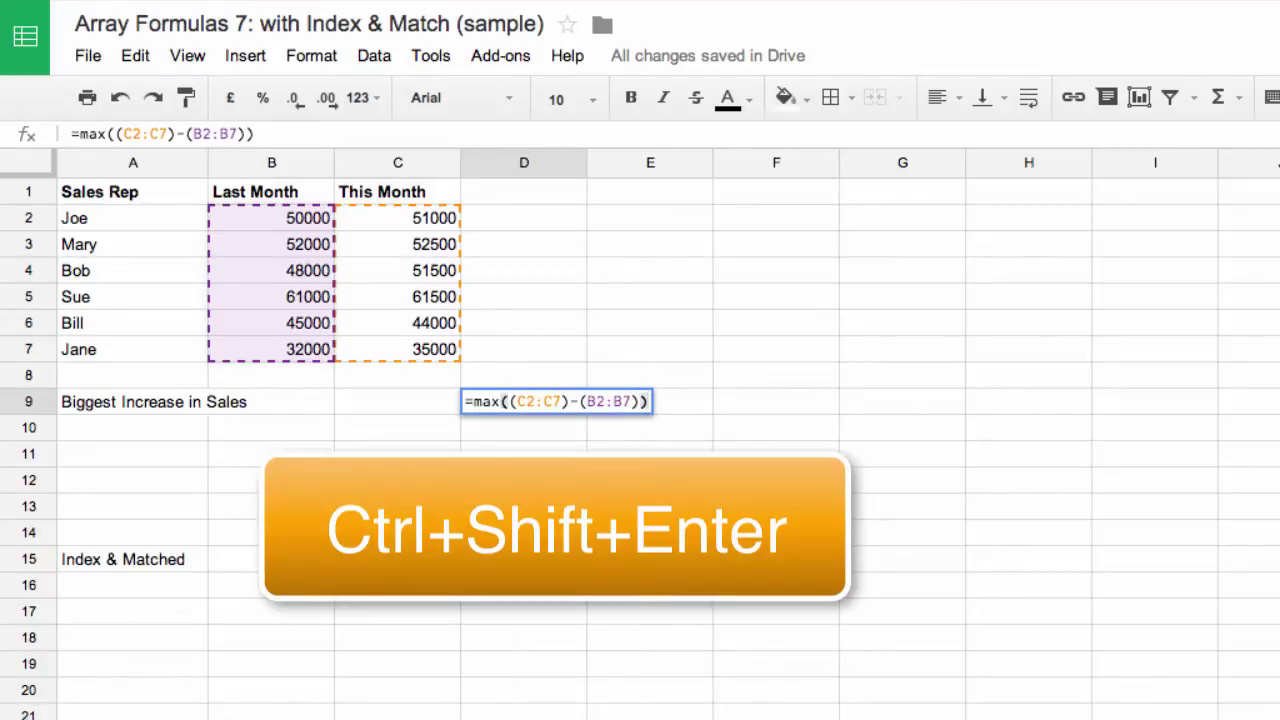
key("ctrl+shift+Return")
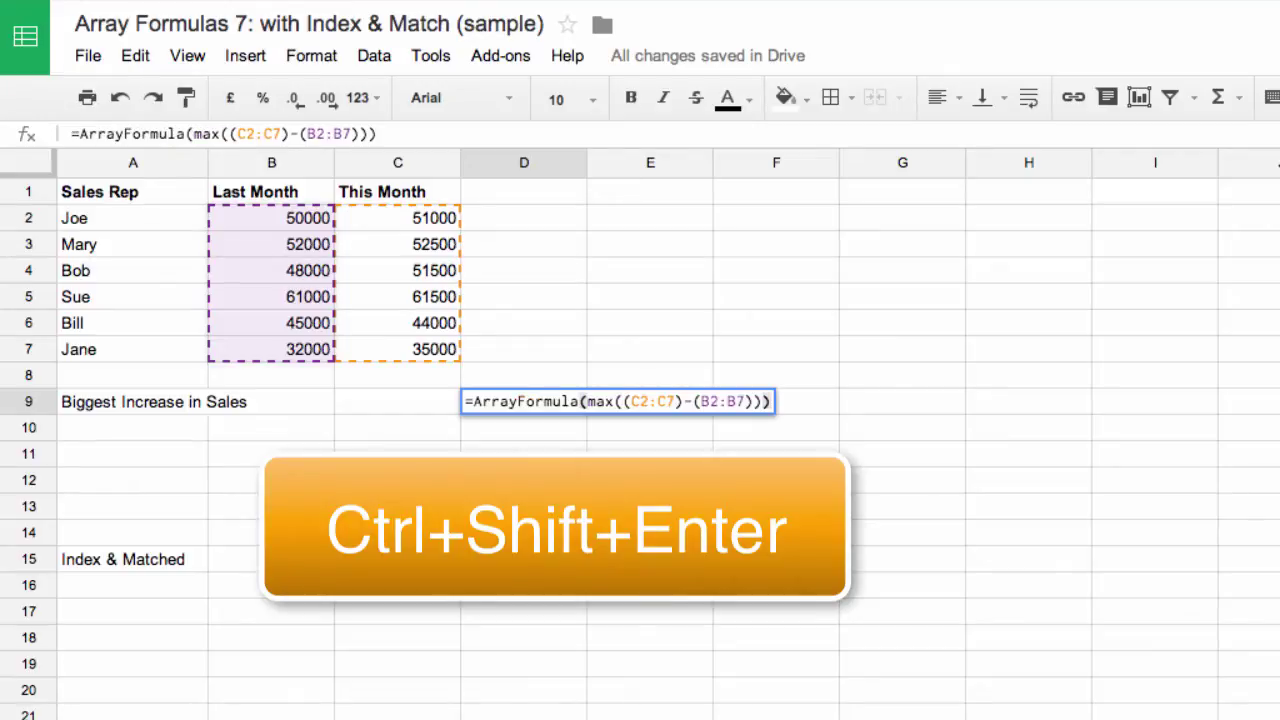
key("Return")
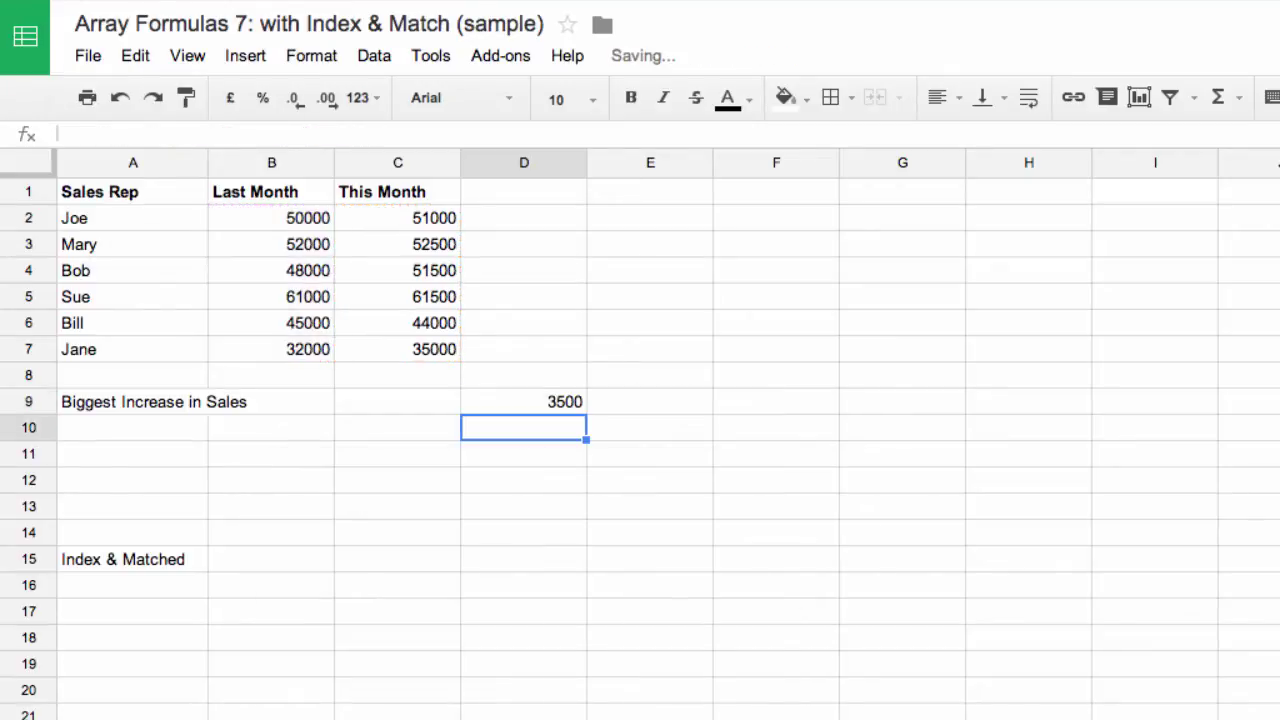
left_click(533, 403)
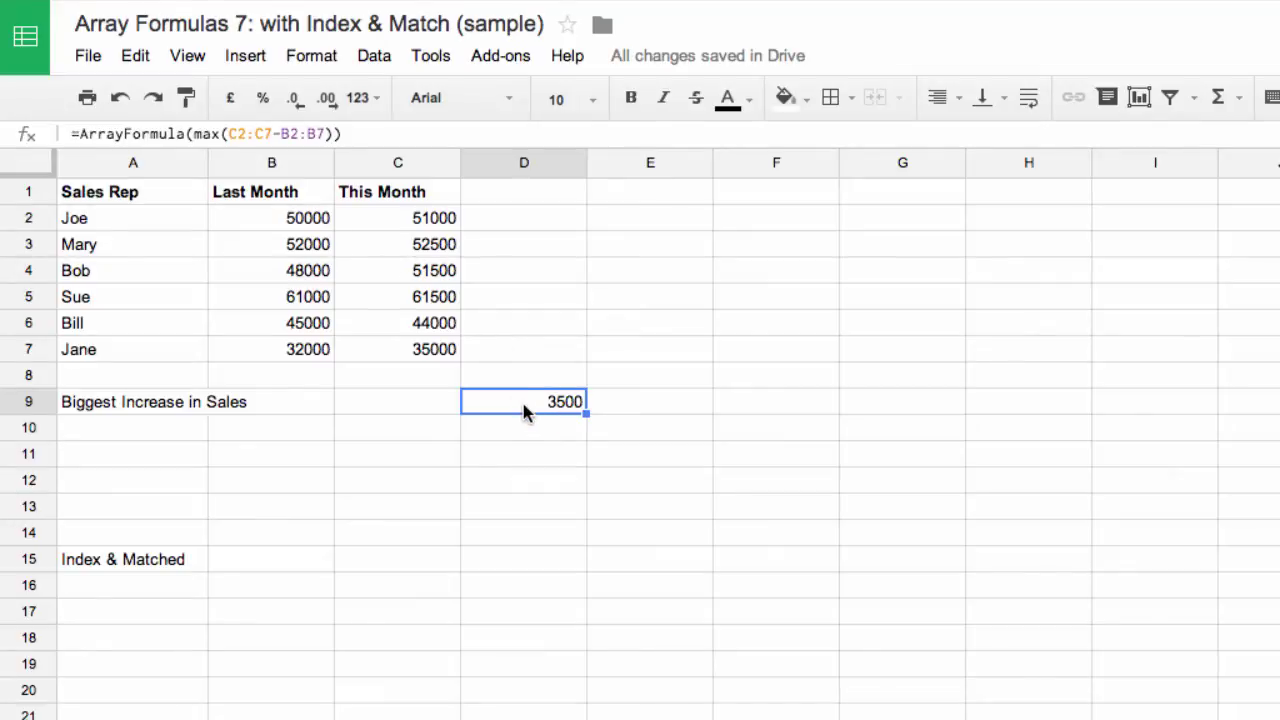
left_click(429, 220)
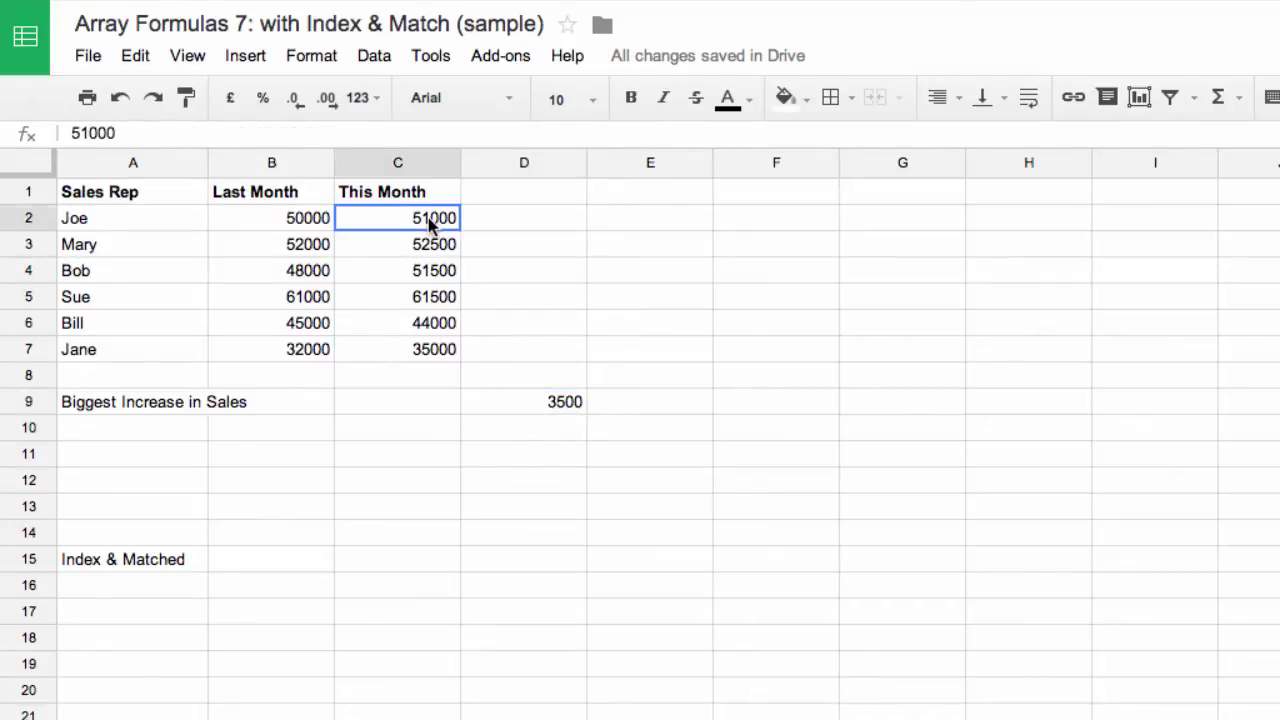
left_click(310, 221)
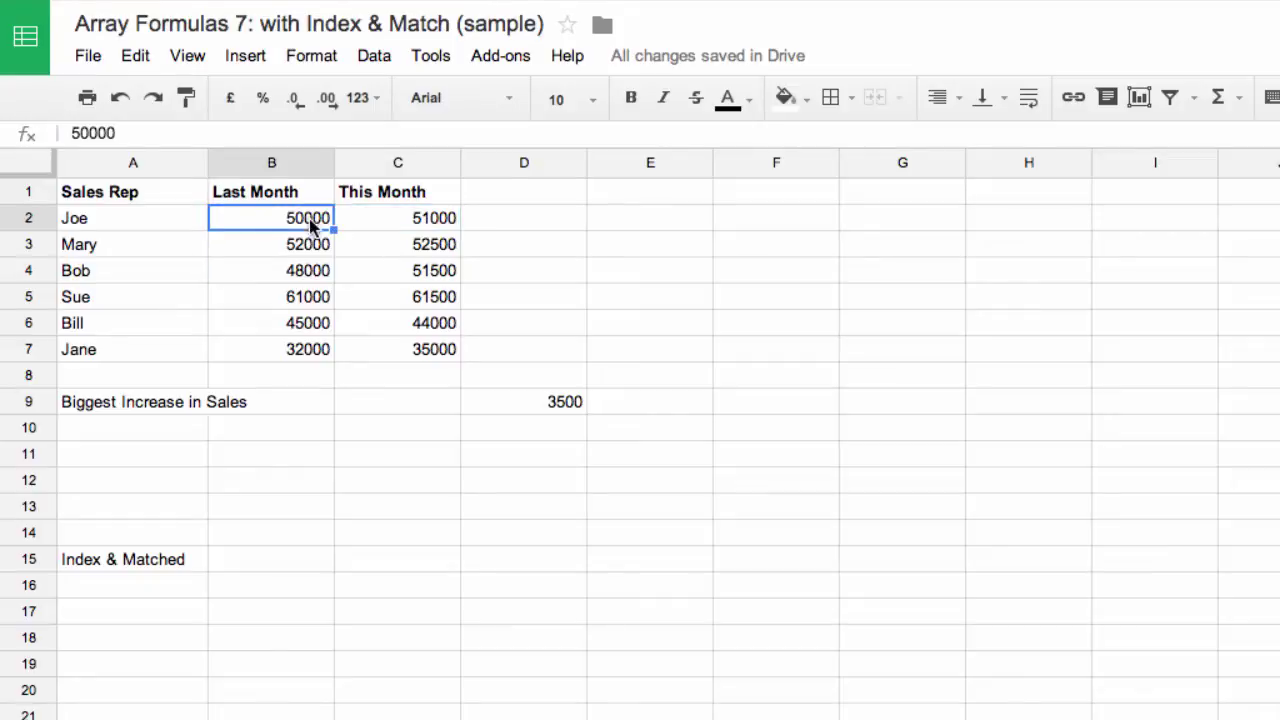
In D11, begin a MATCH formula using D9 as the lookup value.
left_click(554, 455)
type("=")
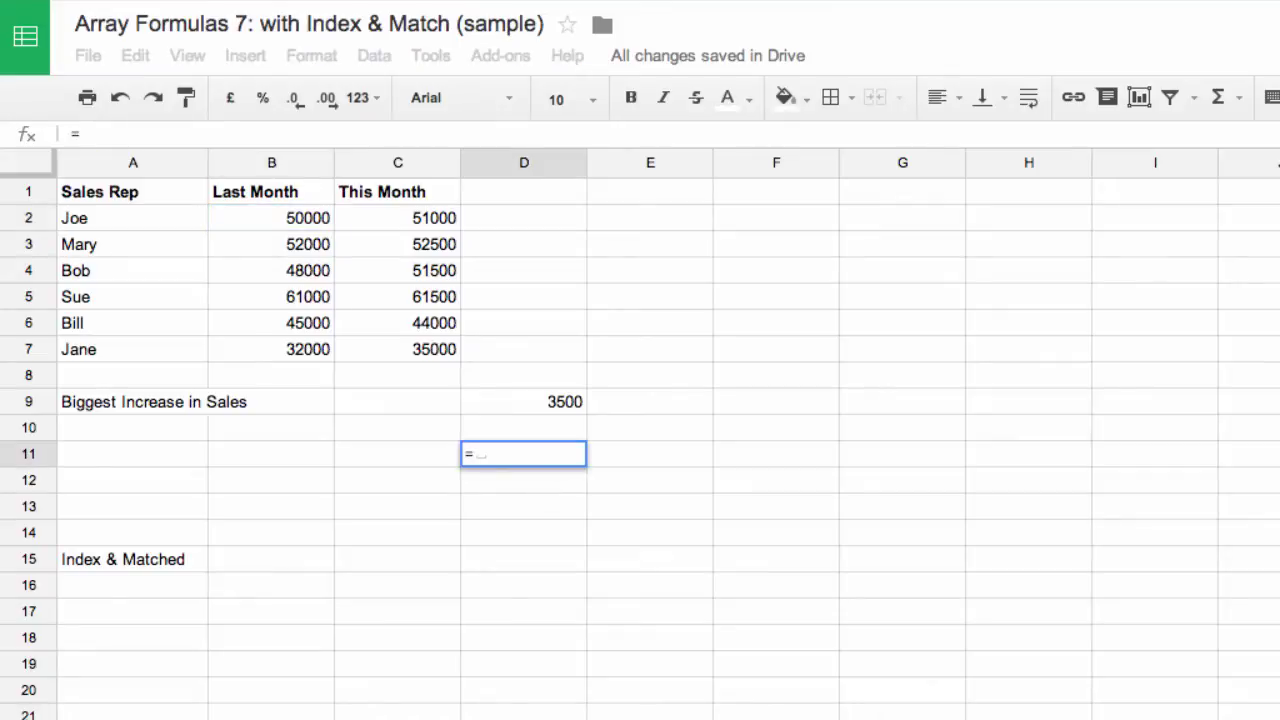
type("matc(")
key("BackSpace")
type("h")
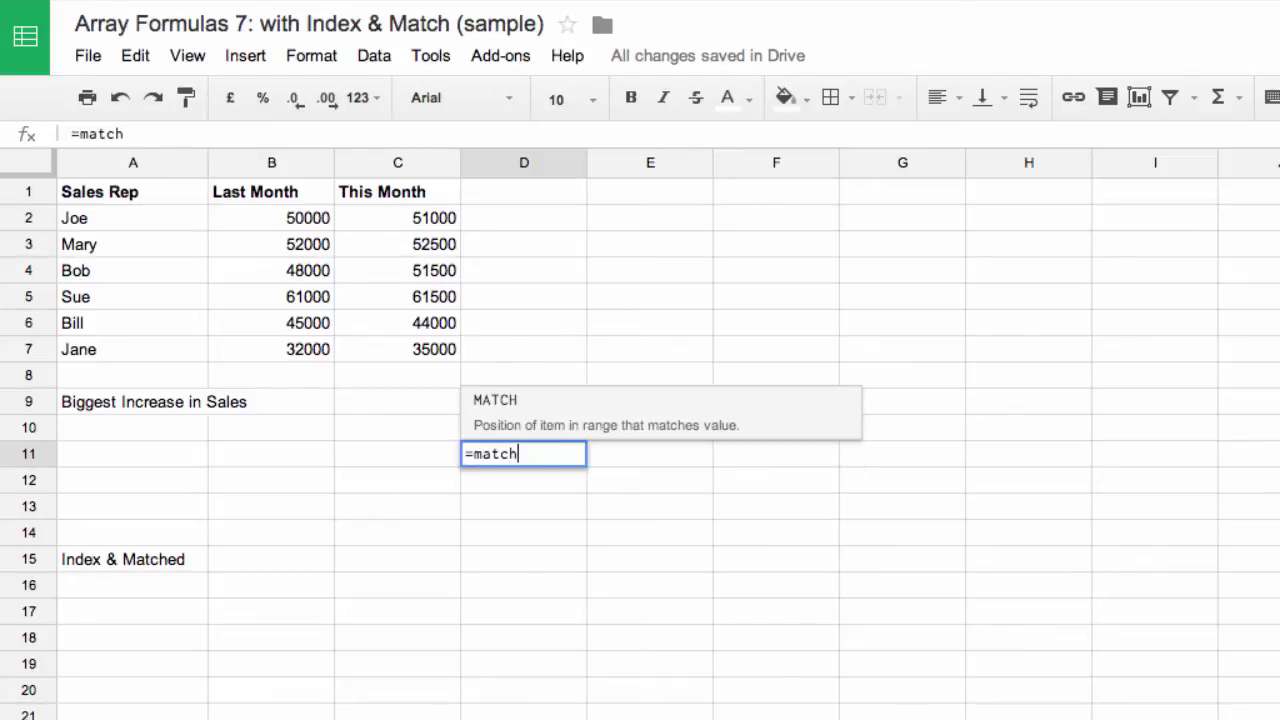
type("(")
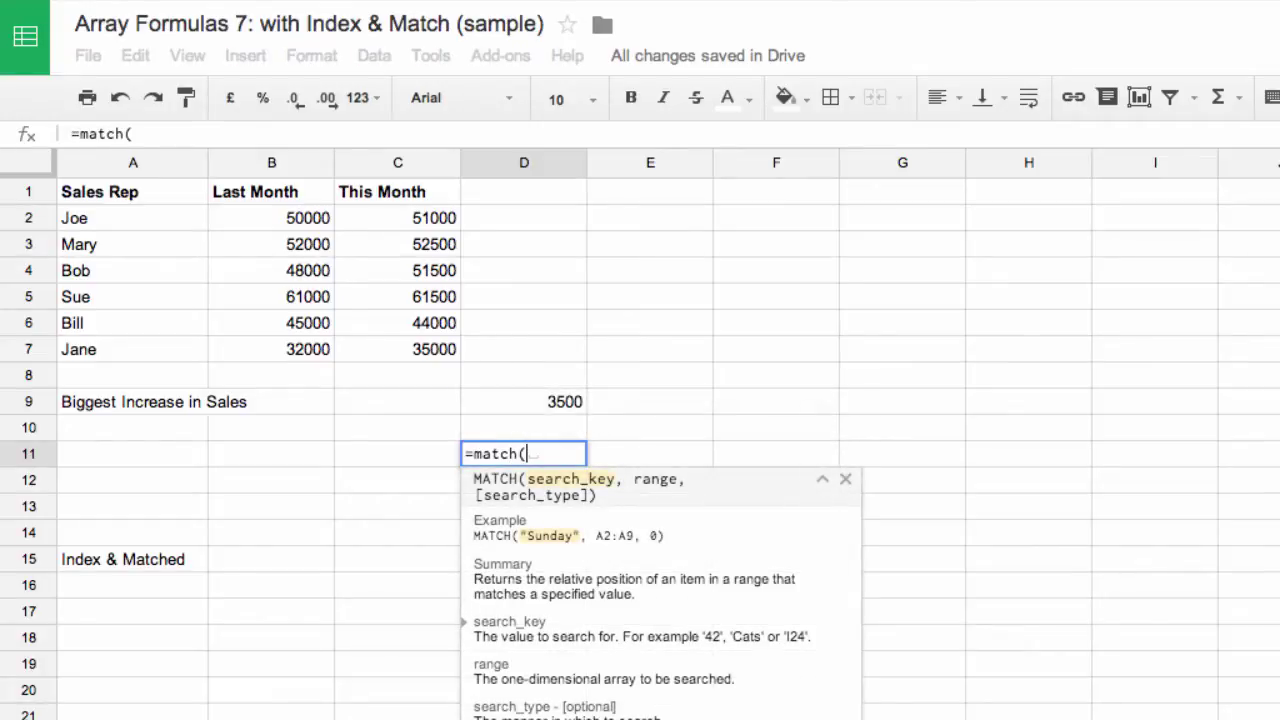
left_click(514, 400)
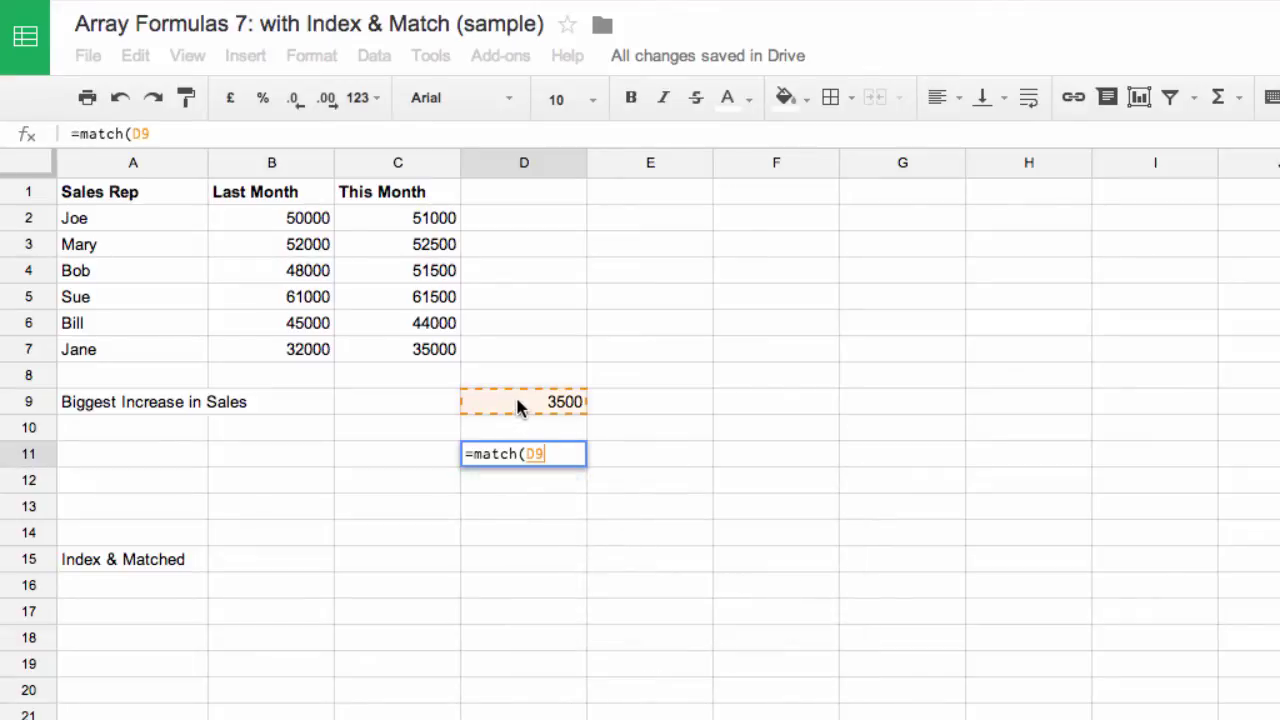
type(",(")
Finish MATCH on (C2:C7-B2:B7) with exact match 0 as an ArrayFormula, returning 3.
left_click(424, 220)
left_click_drag(424, 220, 432, 350)
type("-")
left_click_drag(309, 216, 328, 350)
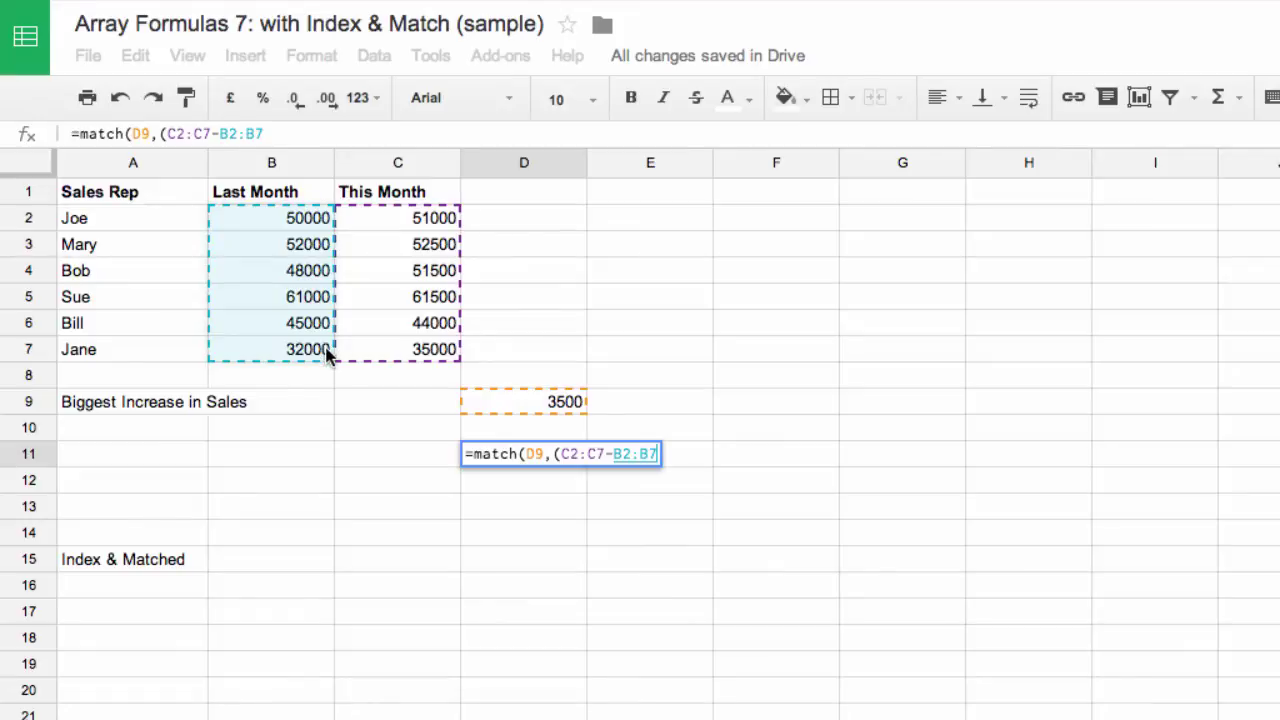
type(")")
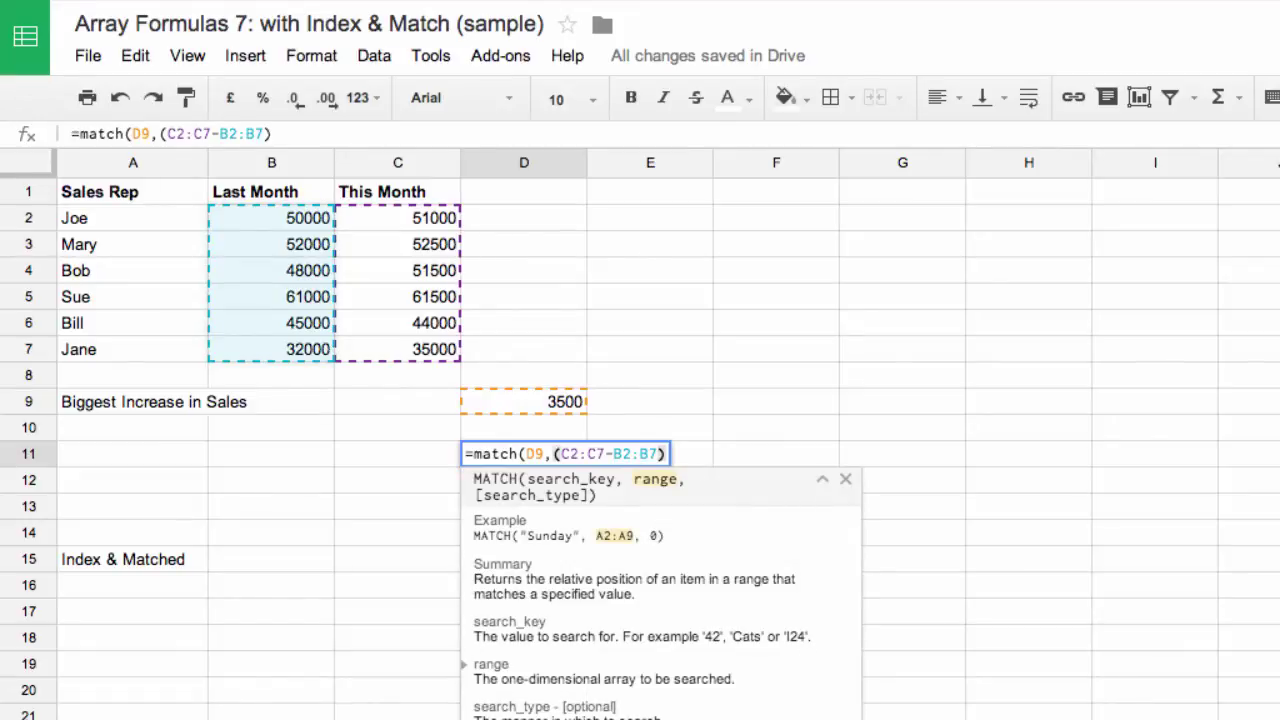
type(",0")
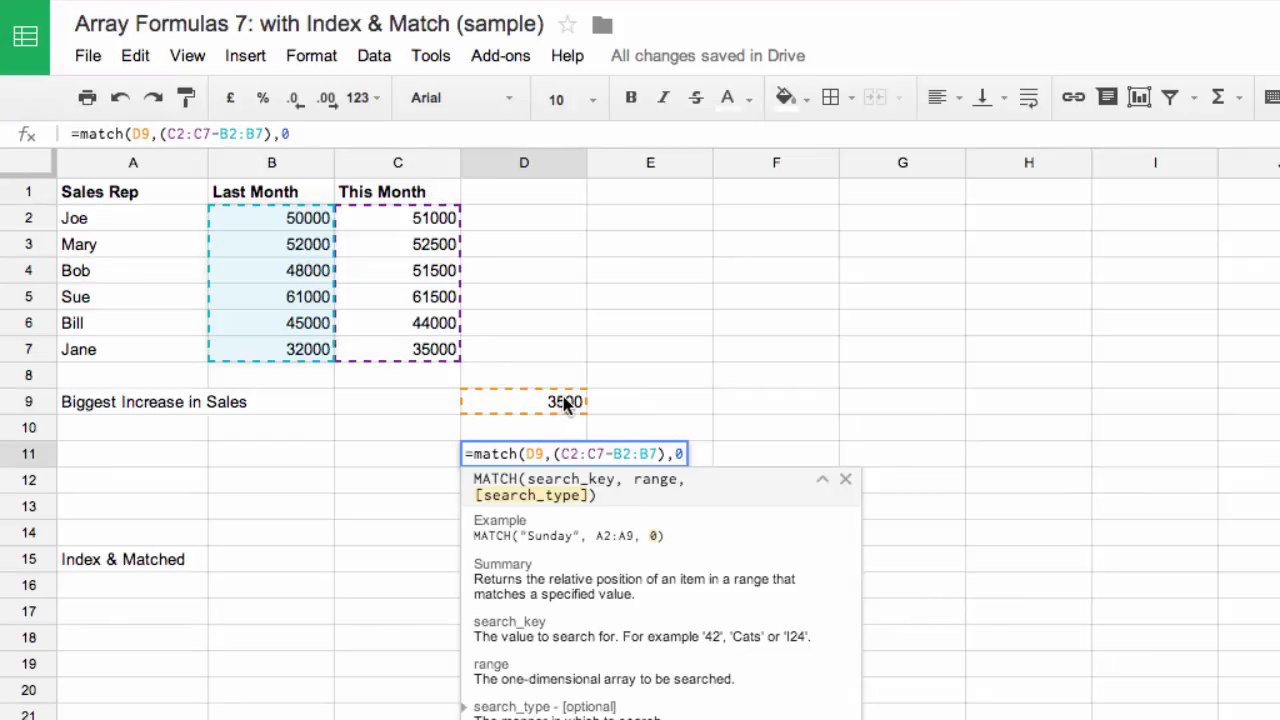
type(")")
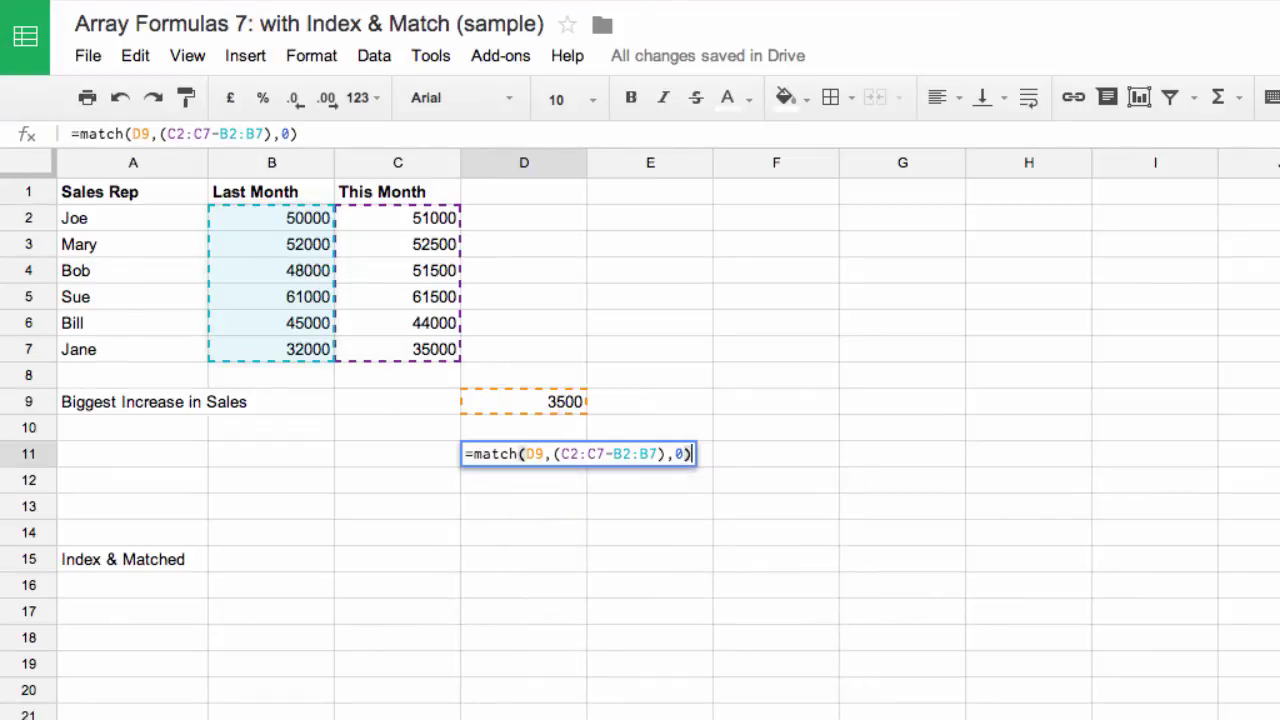
key("ctrl+shift+Return")
key("Return")
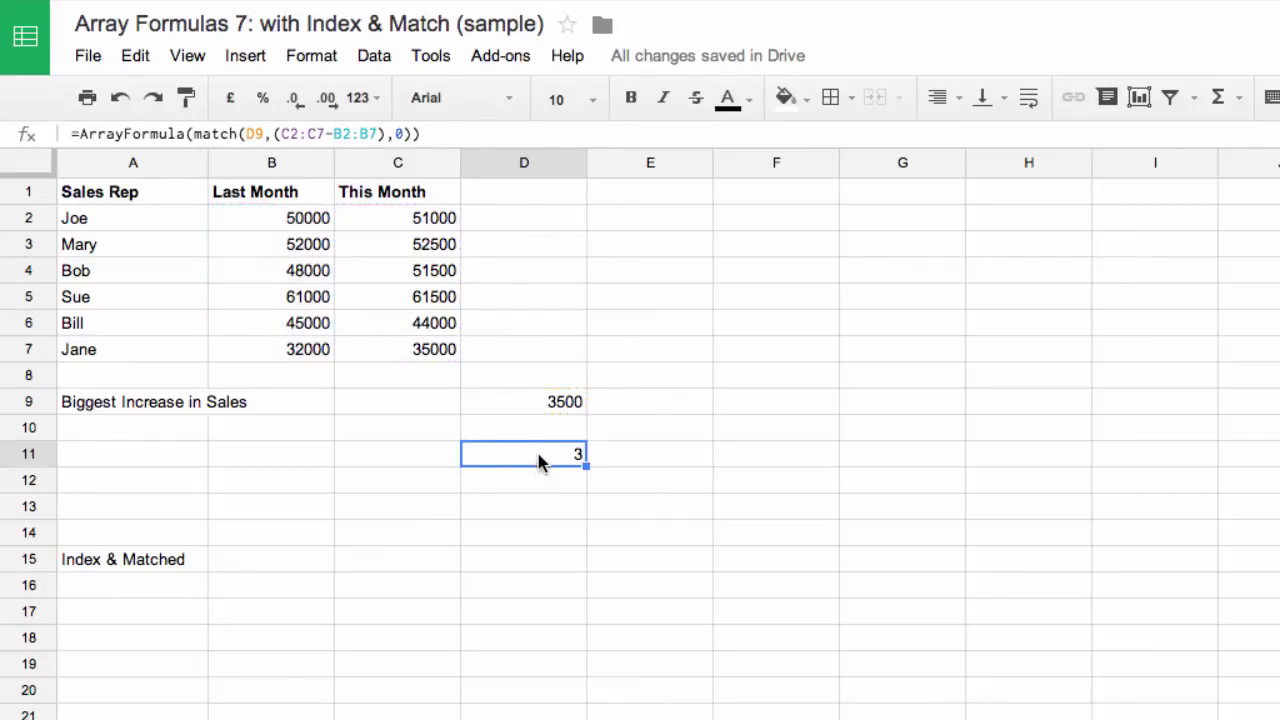
left_click(424, 218)
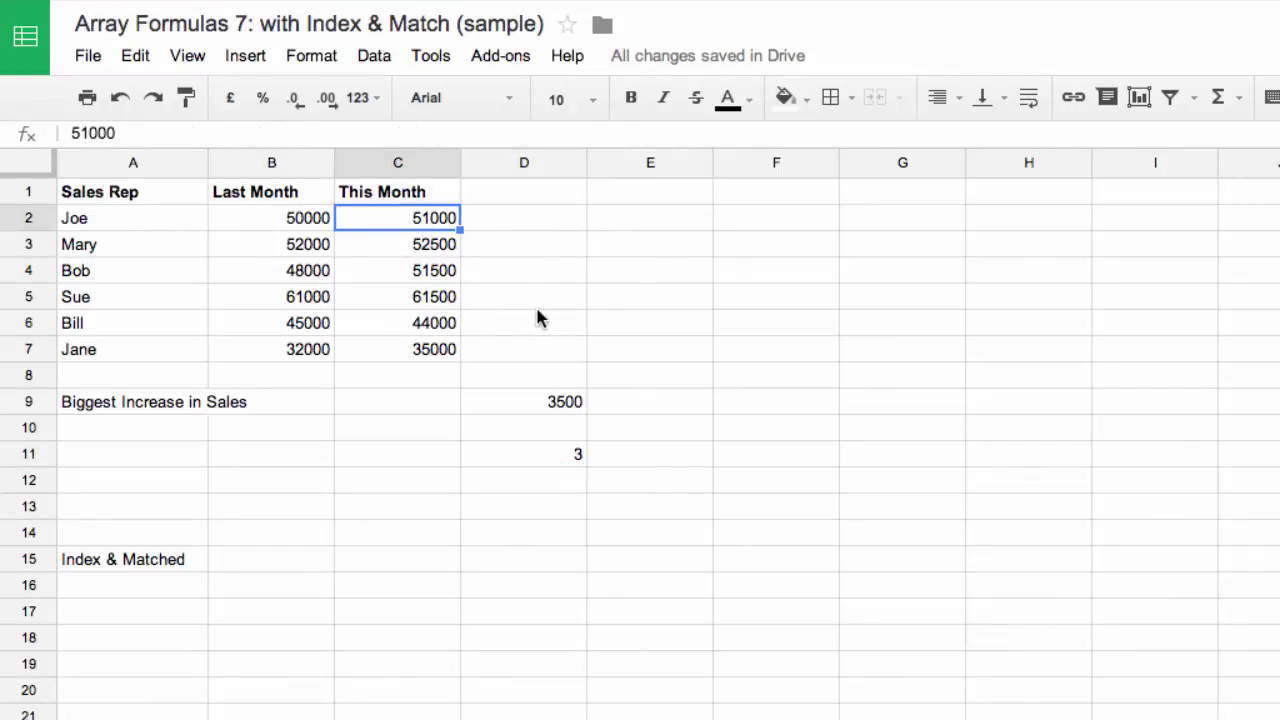
key("Down")
key("Down")
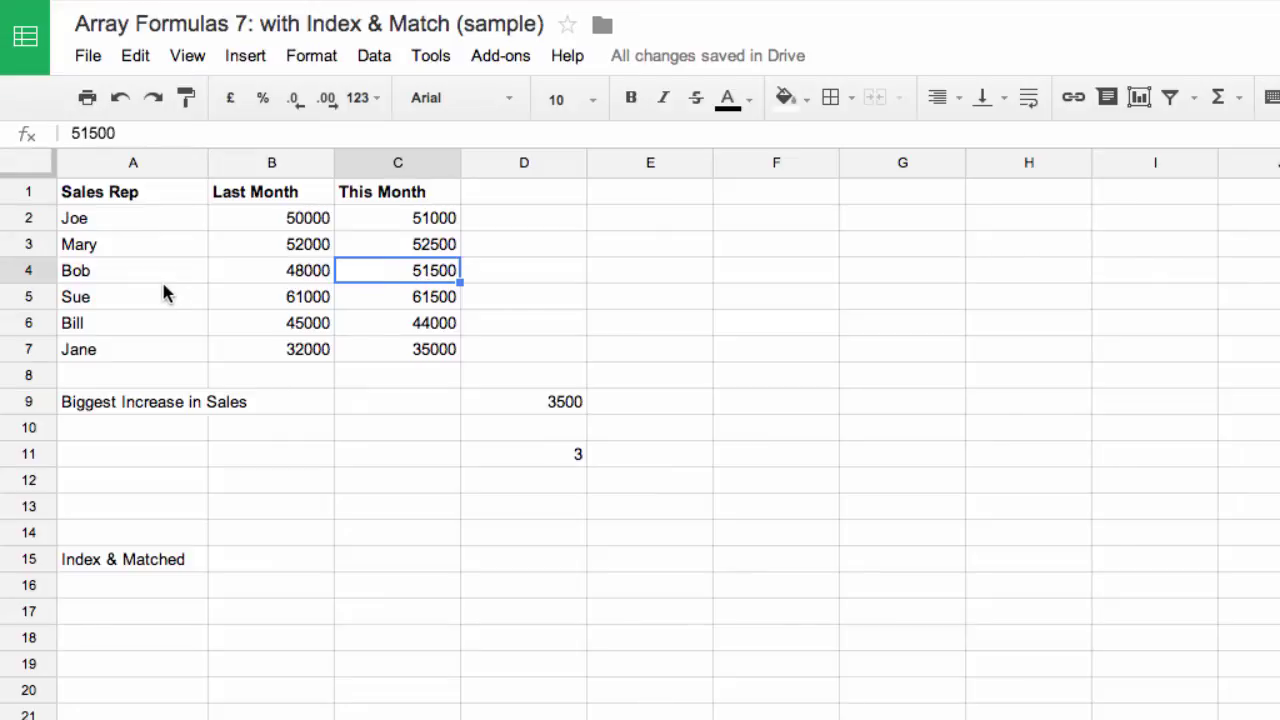
Enter =index(A2:A7,D11) in D13 so it returns Bob.
left_click(545, 506)
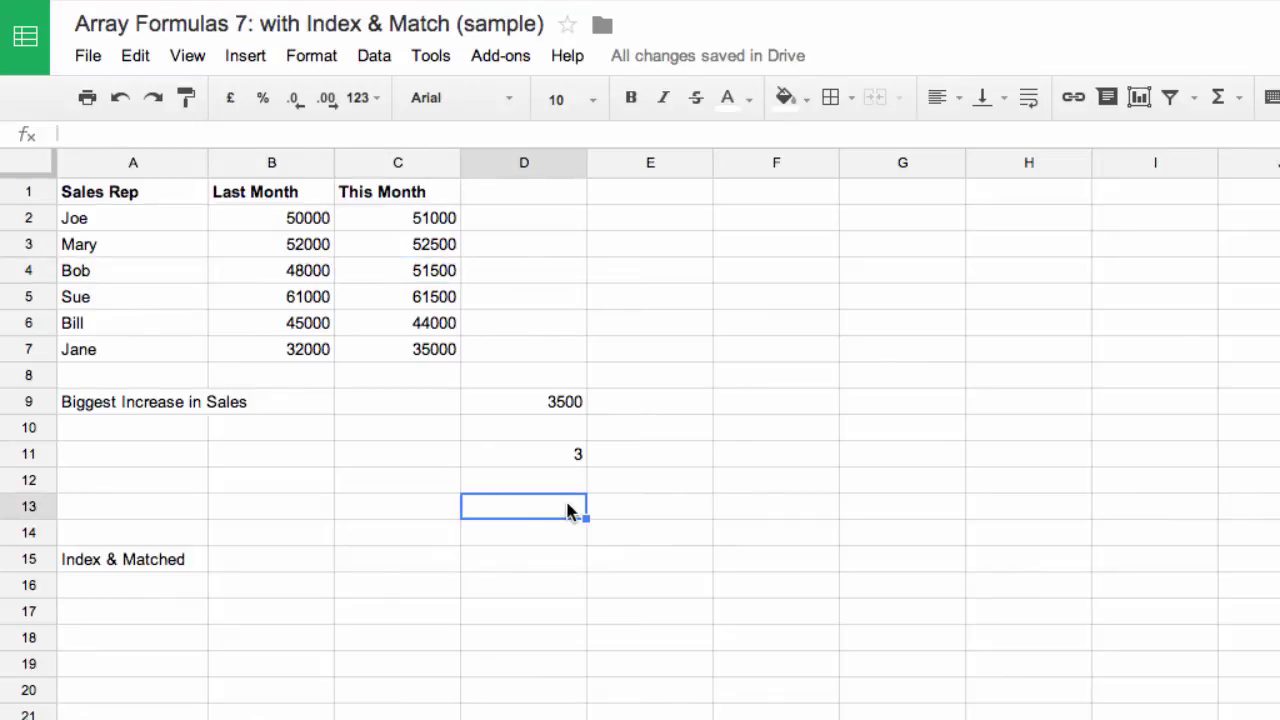
type("=in")
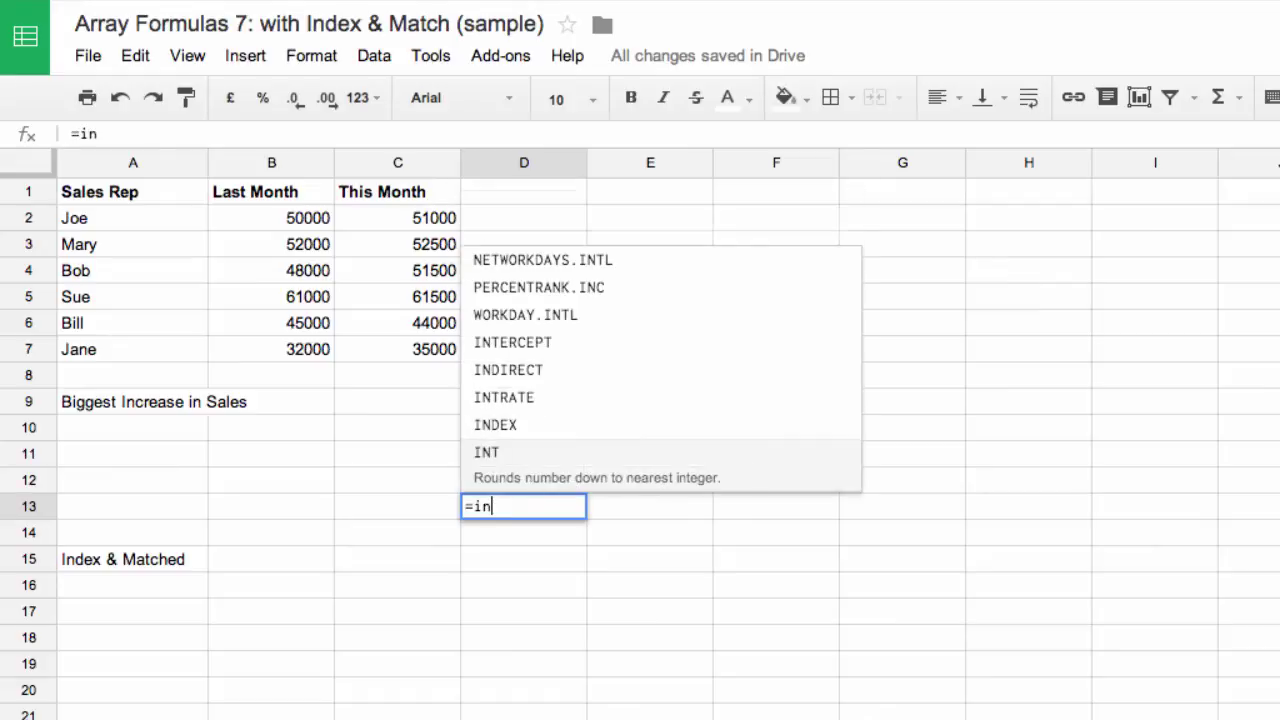
type("dex")
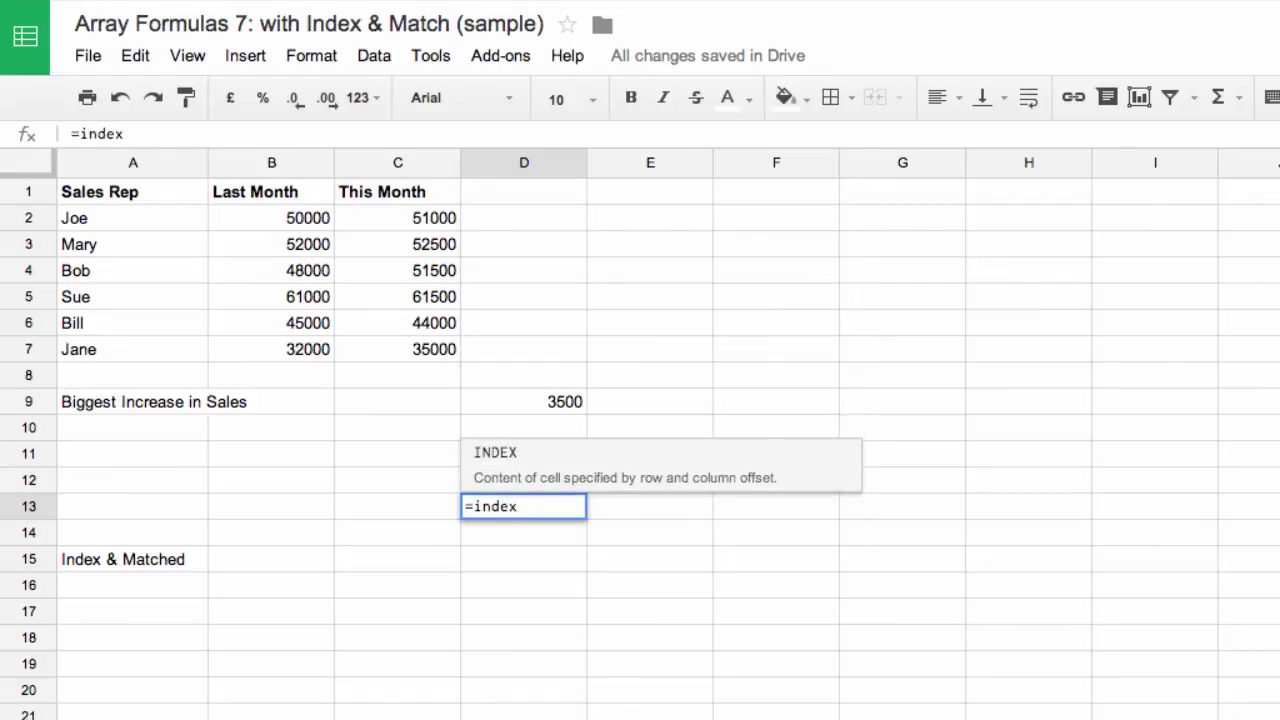
type("(")
left_click_drag(106, 220, 117, 343)
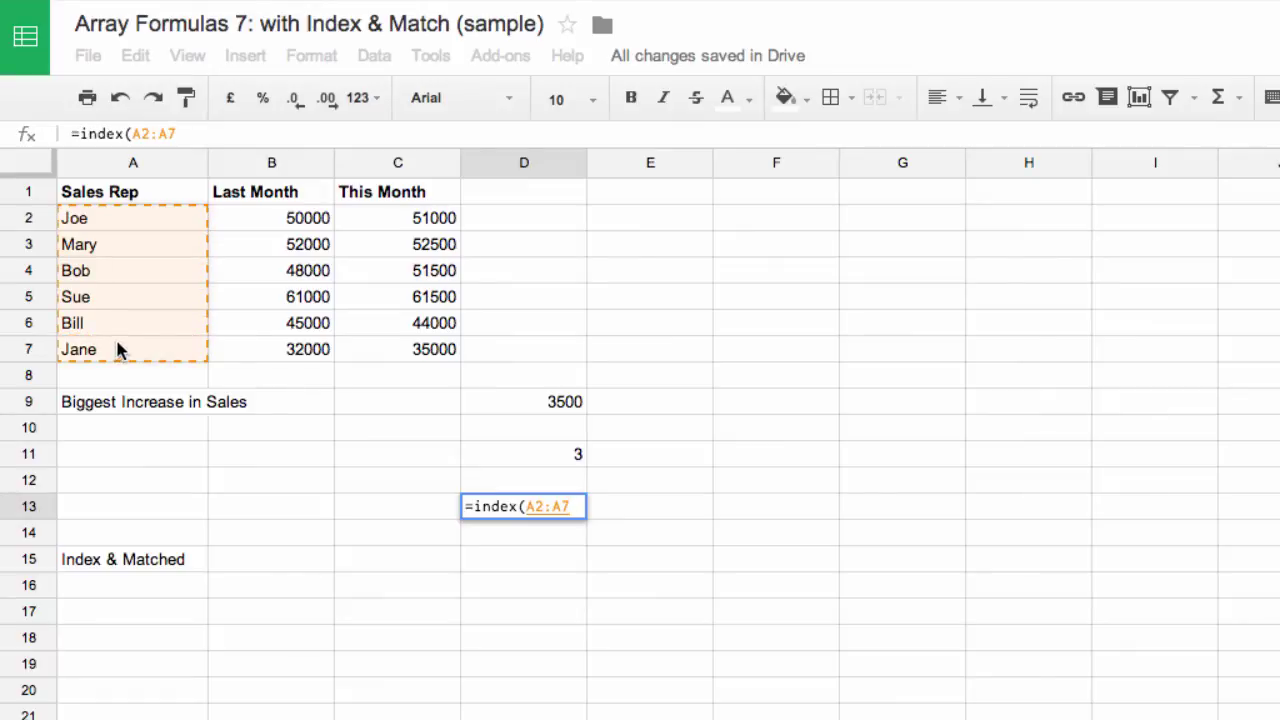
type(",")
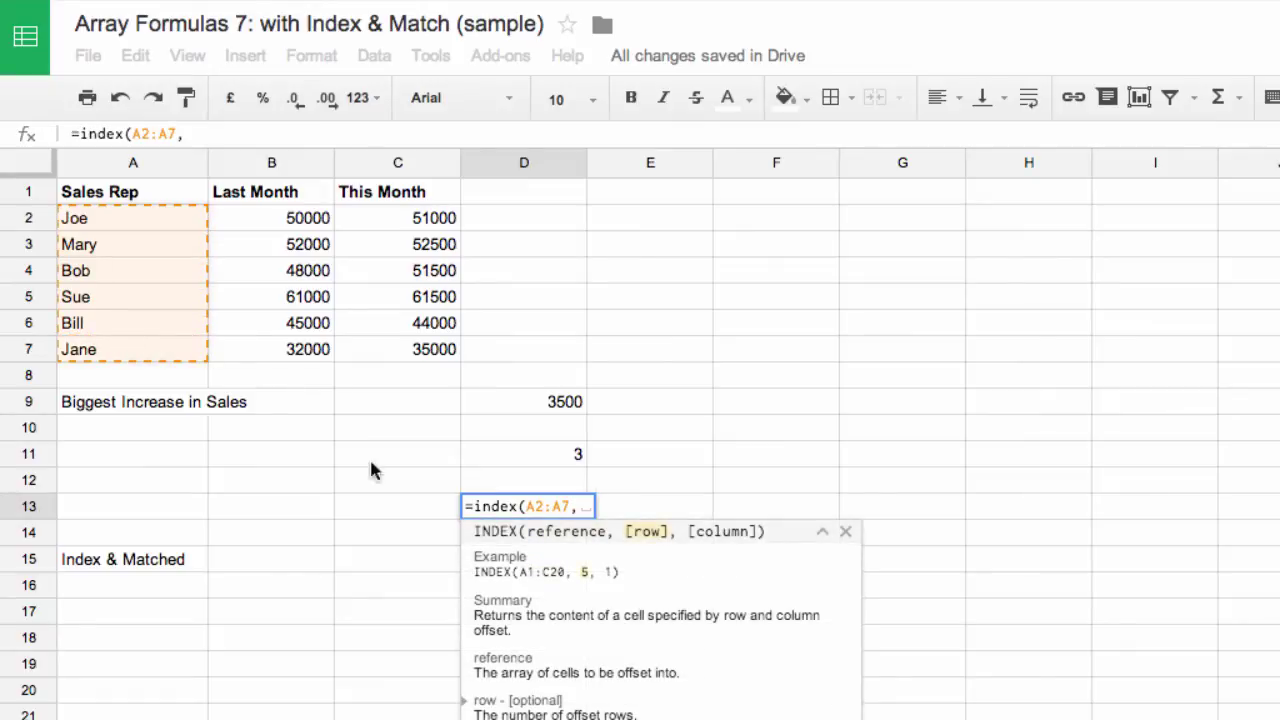
left_click(544, 452)
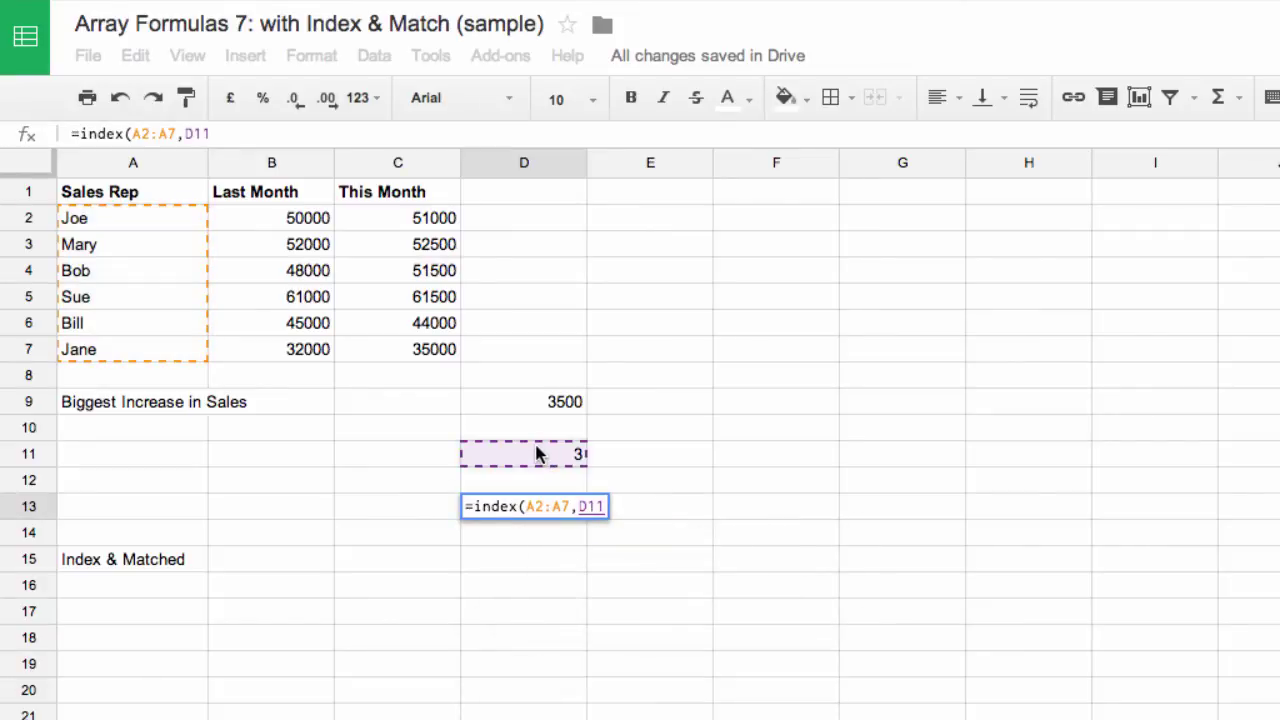
type(")")
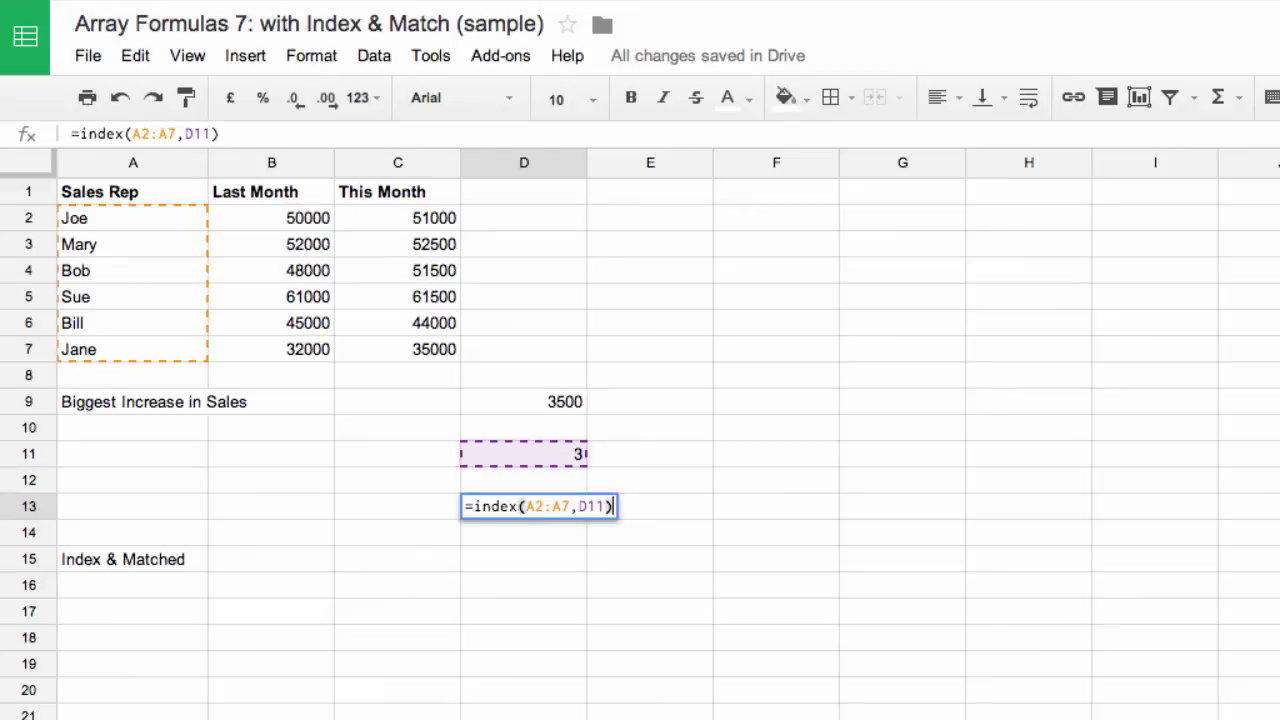
key("Return")
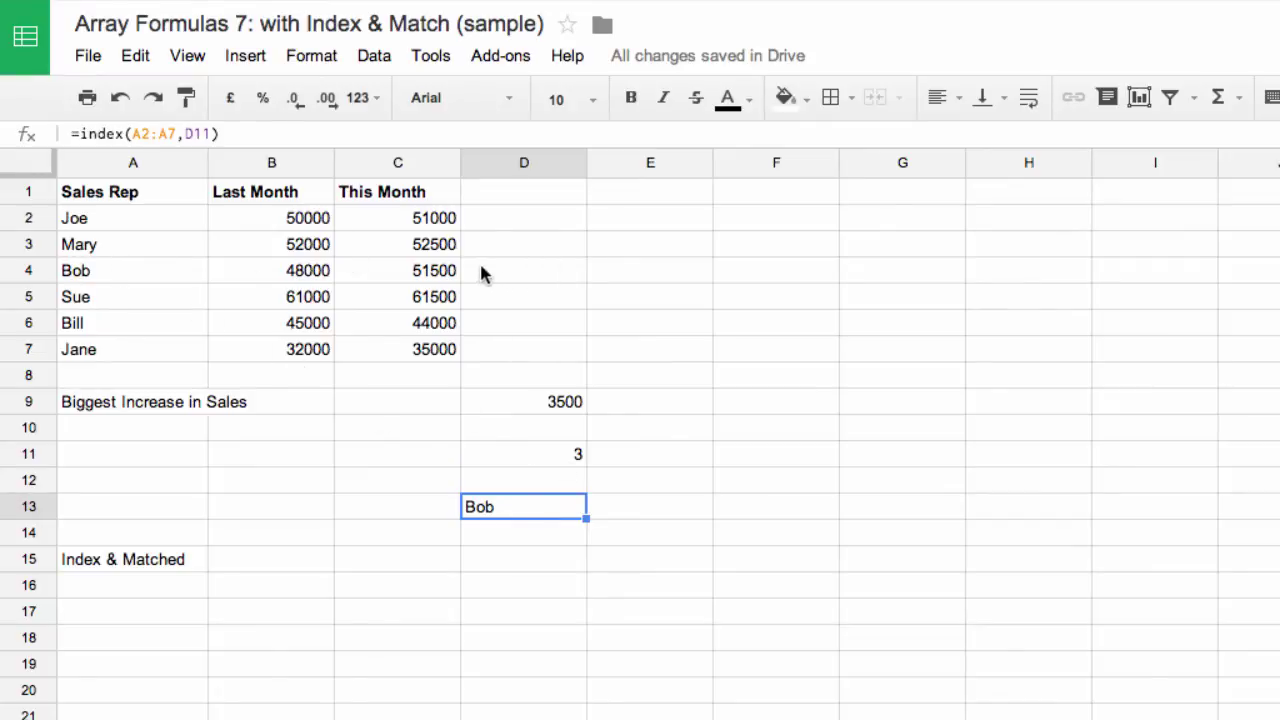
Begin D15 with =index(A2:A7,match( to nest a MATCH inside INDEX.
left_click(522, 559)
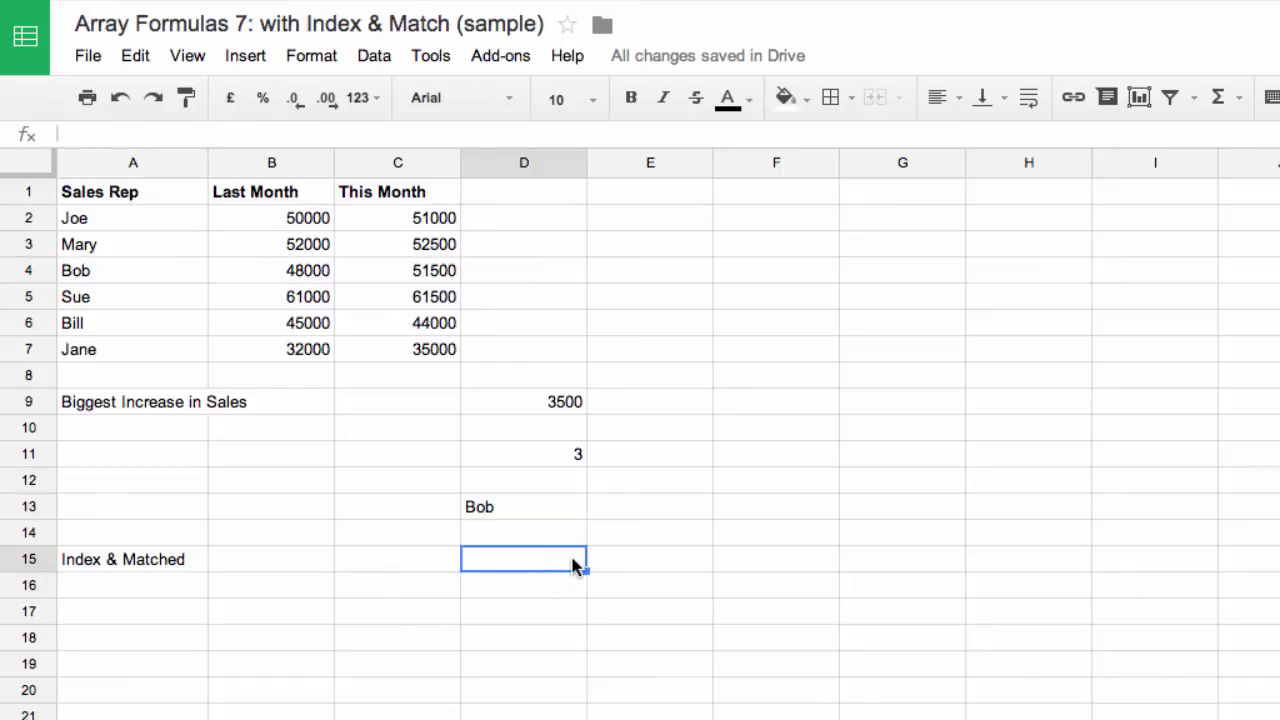
type("=")
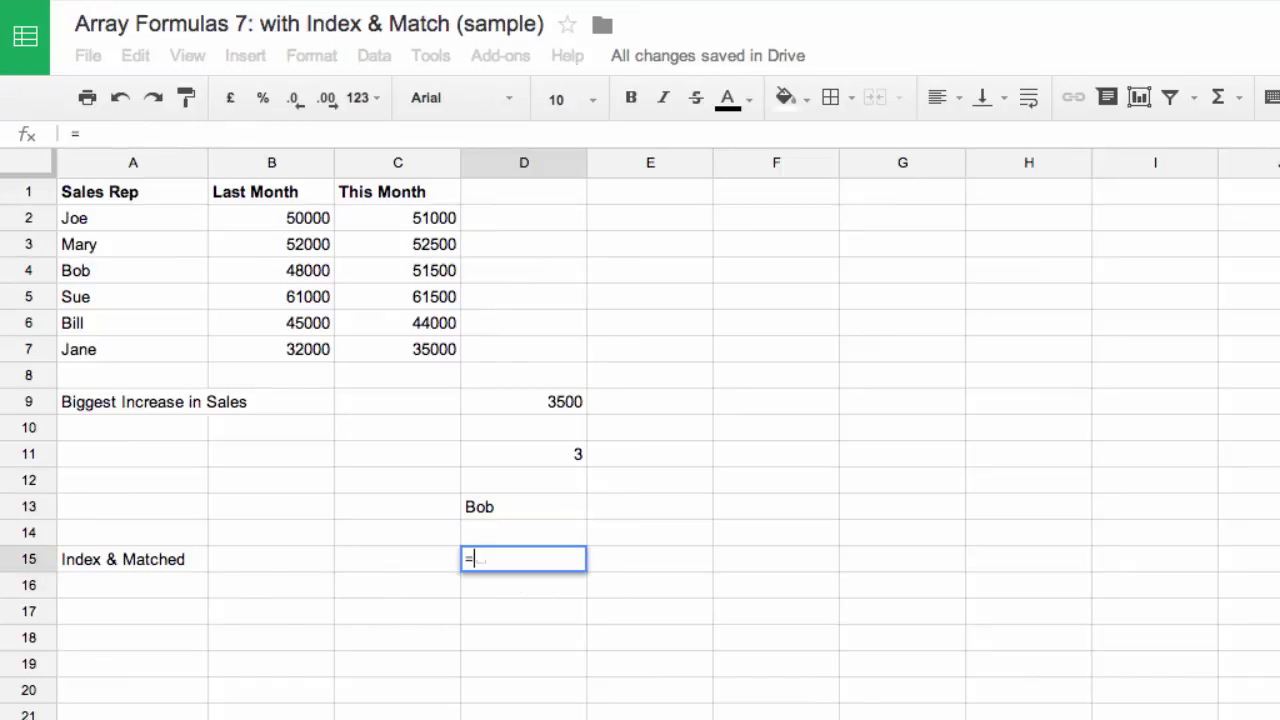
type("inde")
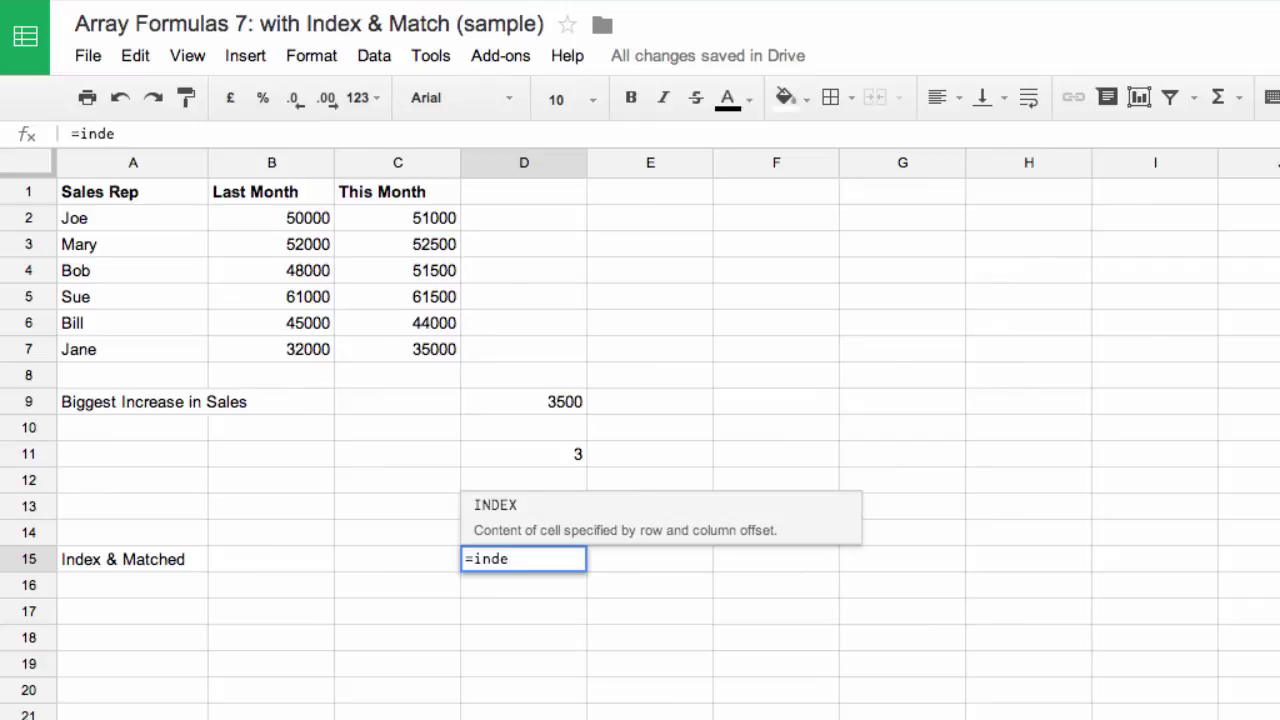
type("x(")
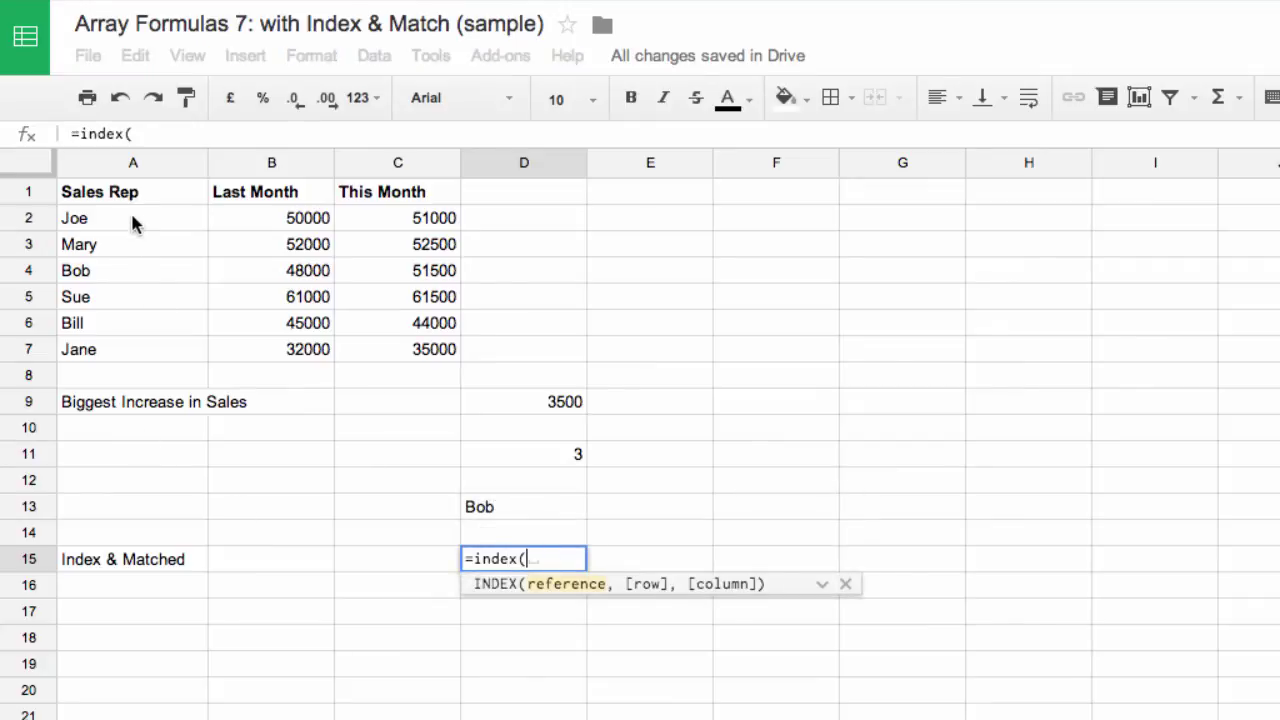
left_click_drag(131, 216, 128, 358)
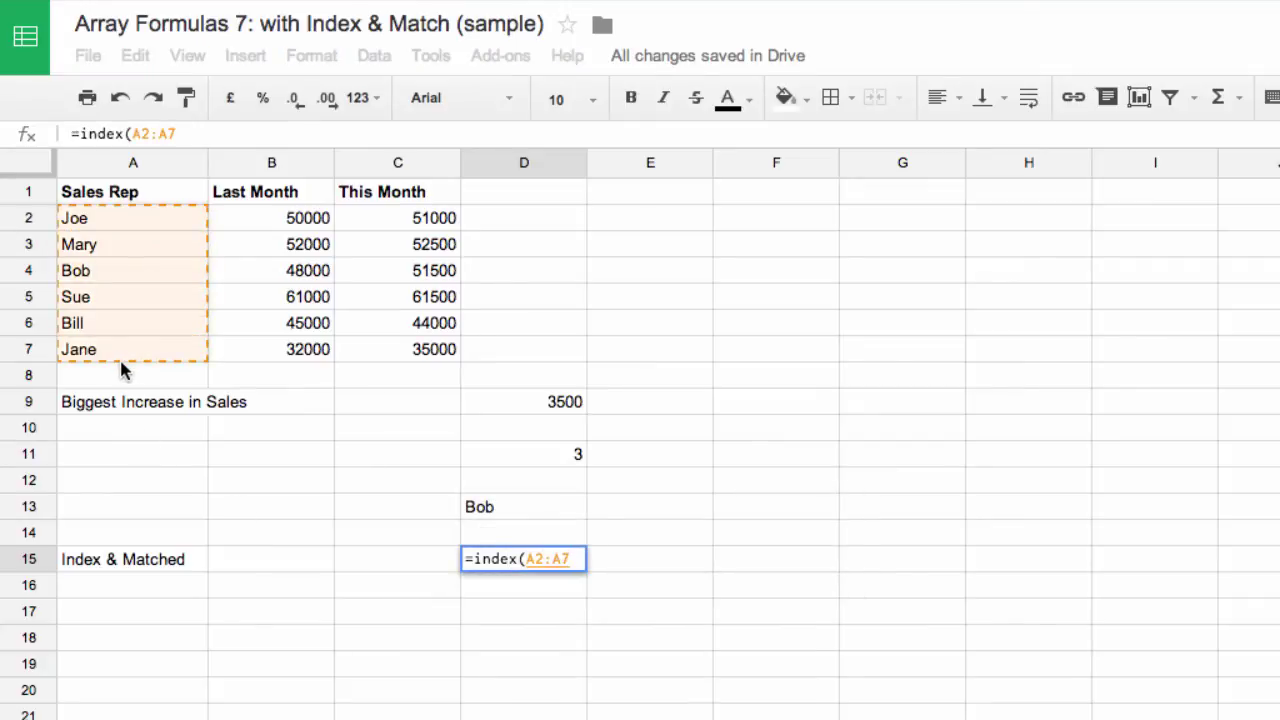
type(",")
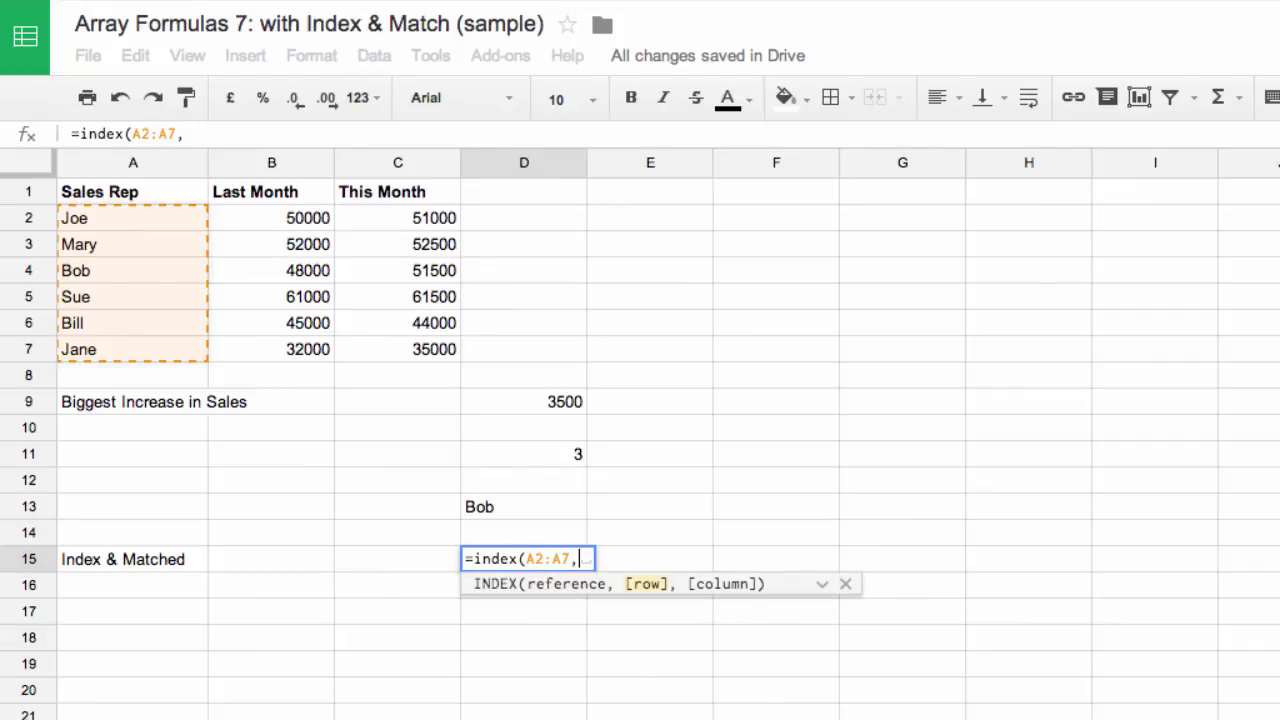
type("m")
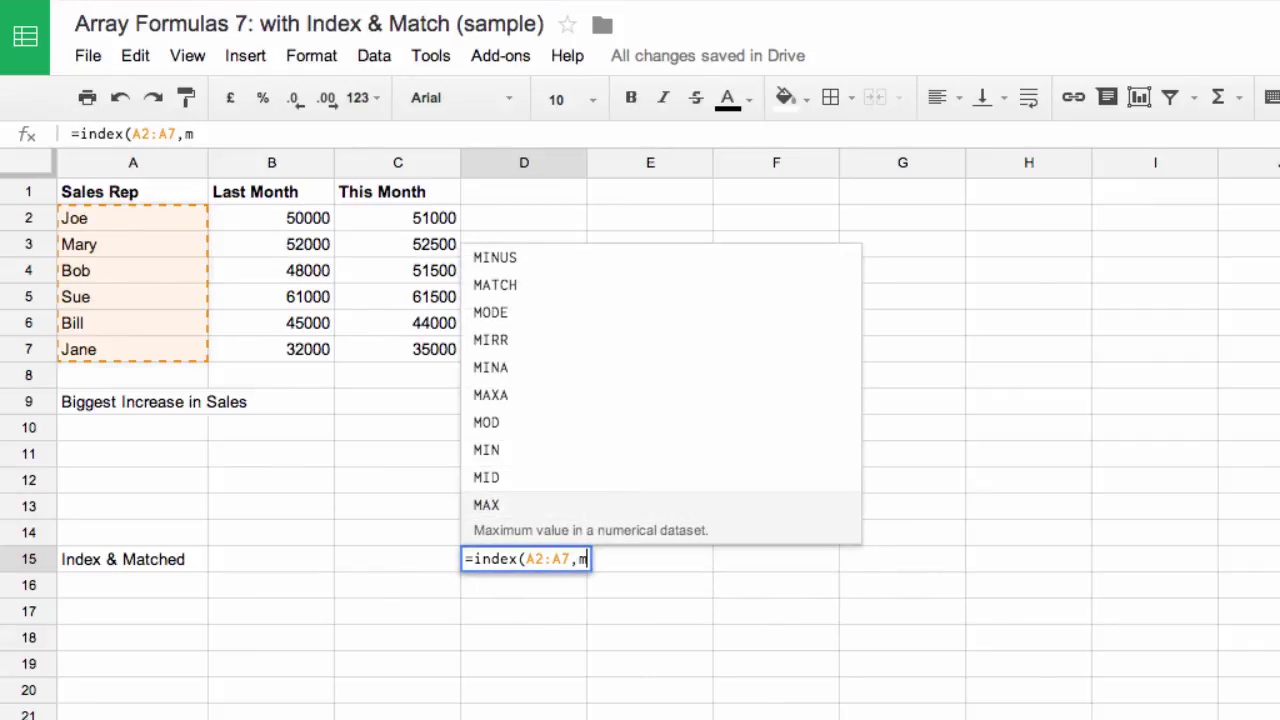
type("atch")
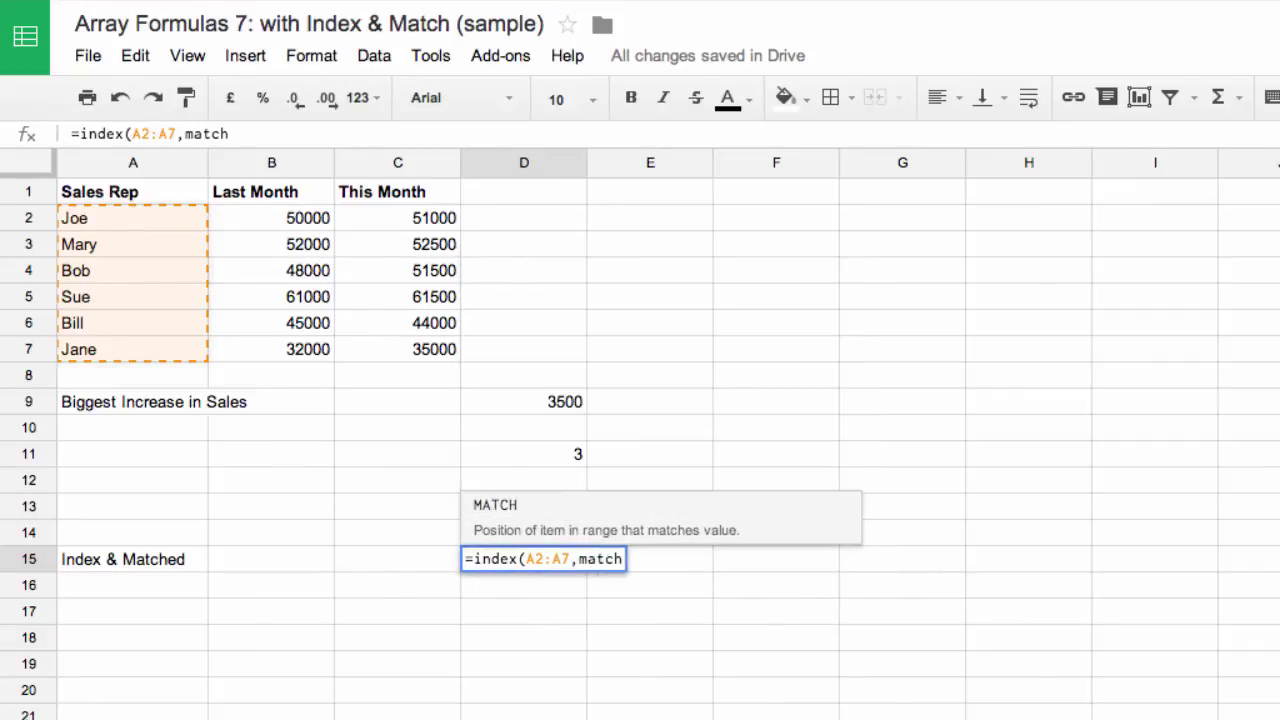
type("(")
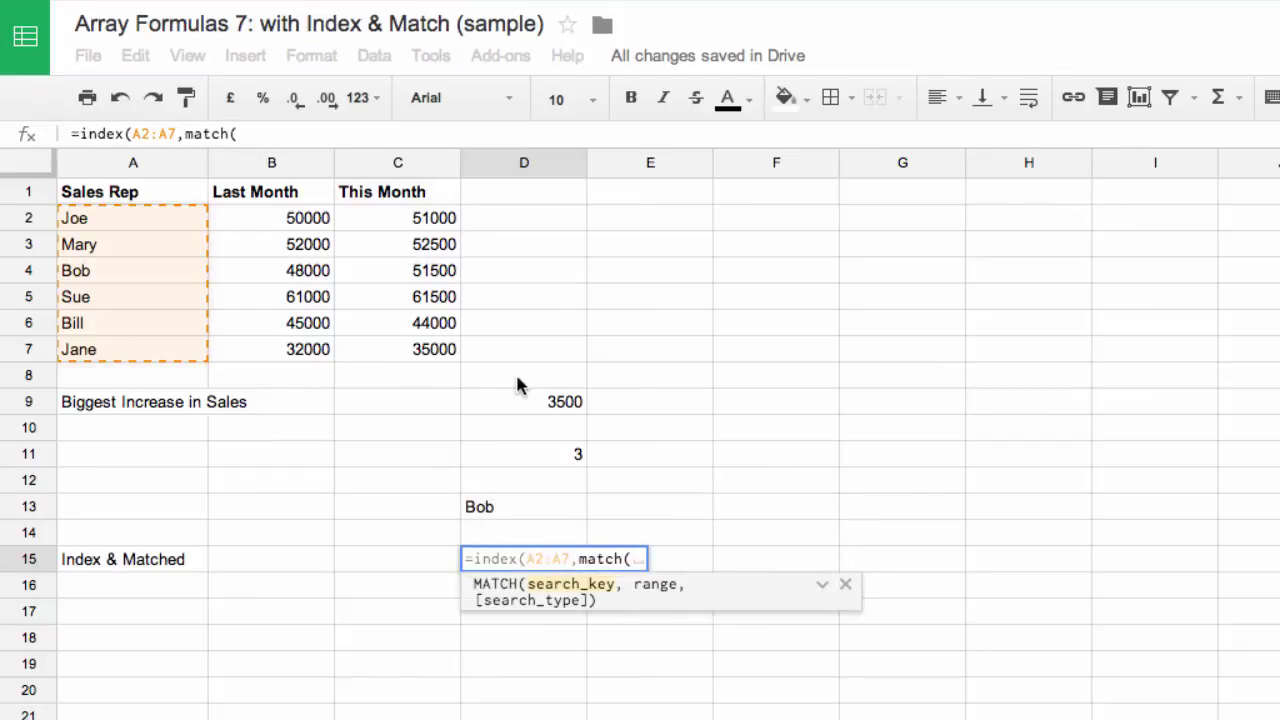
Complete D15's MATCH with D9, (C2:C7-B2:B7) and 0 as an ArrayFormula returning Bob.
left_click(542, 398)
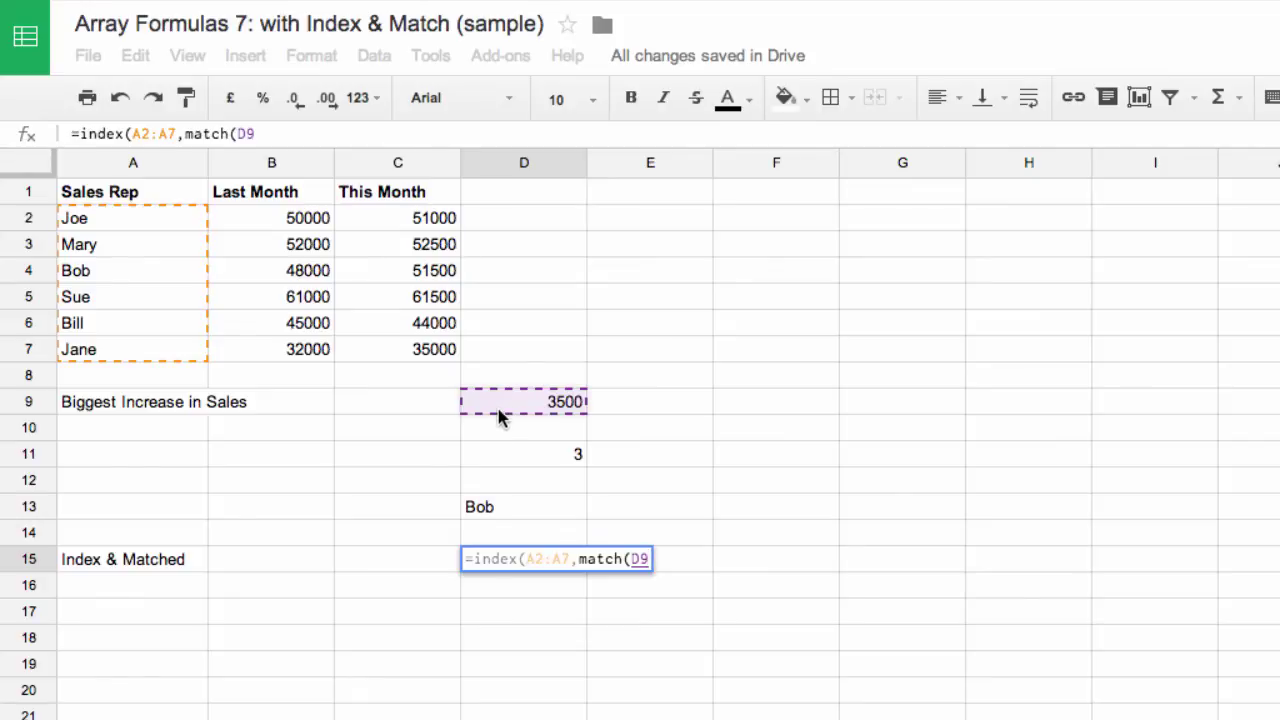
type(",(")
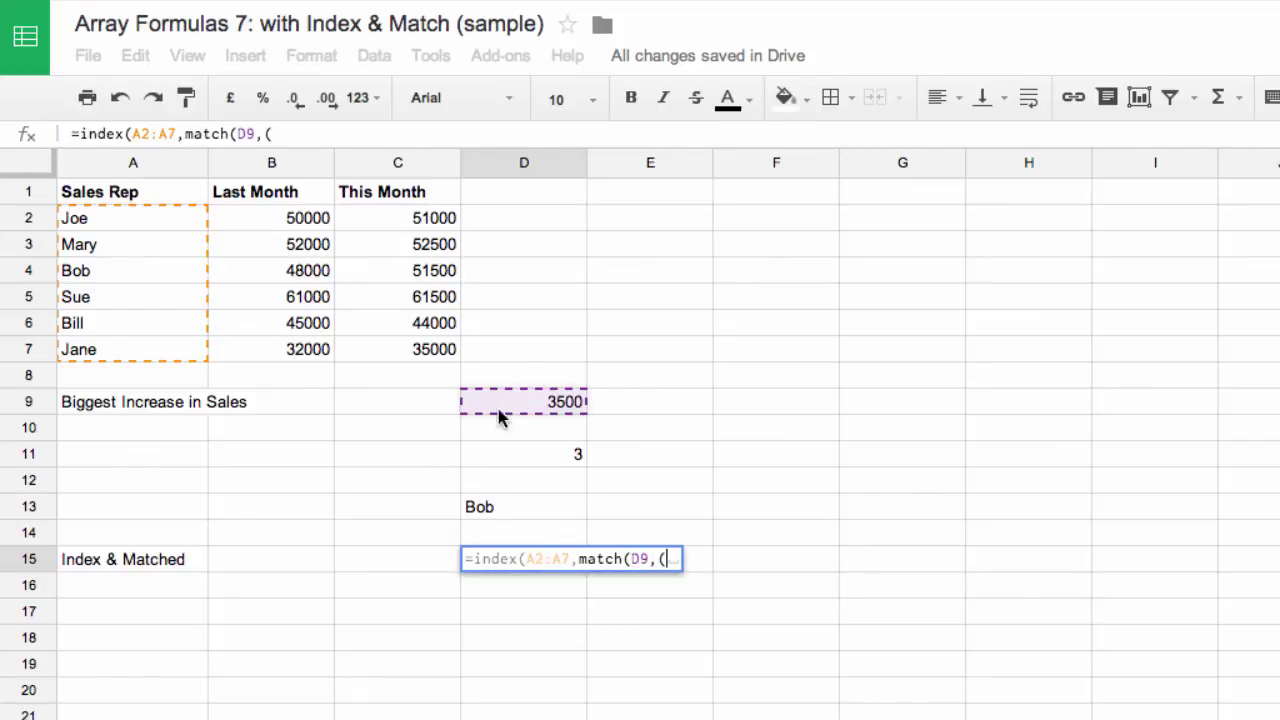
left_click(428, 222)
left_click_drag(428, 222, 434, 362)
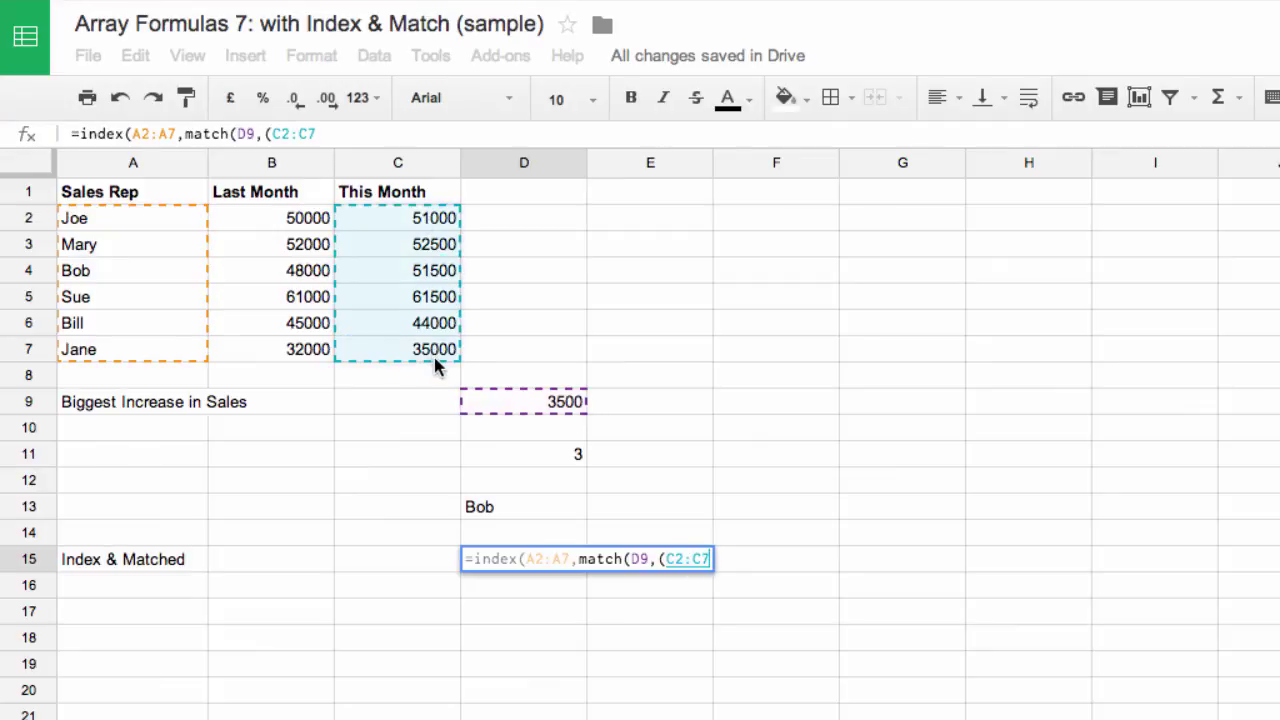
type("-")
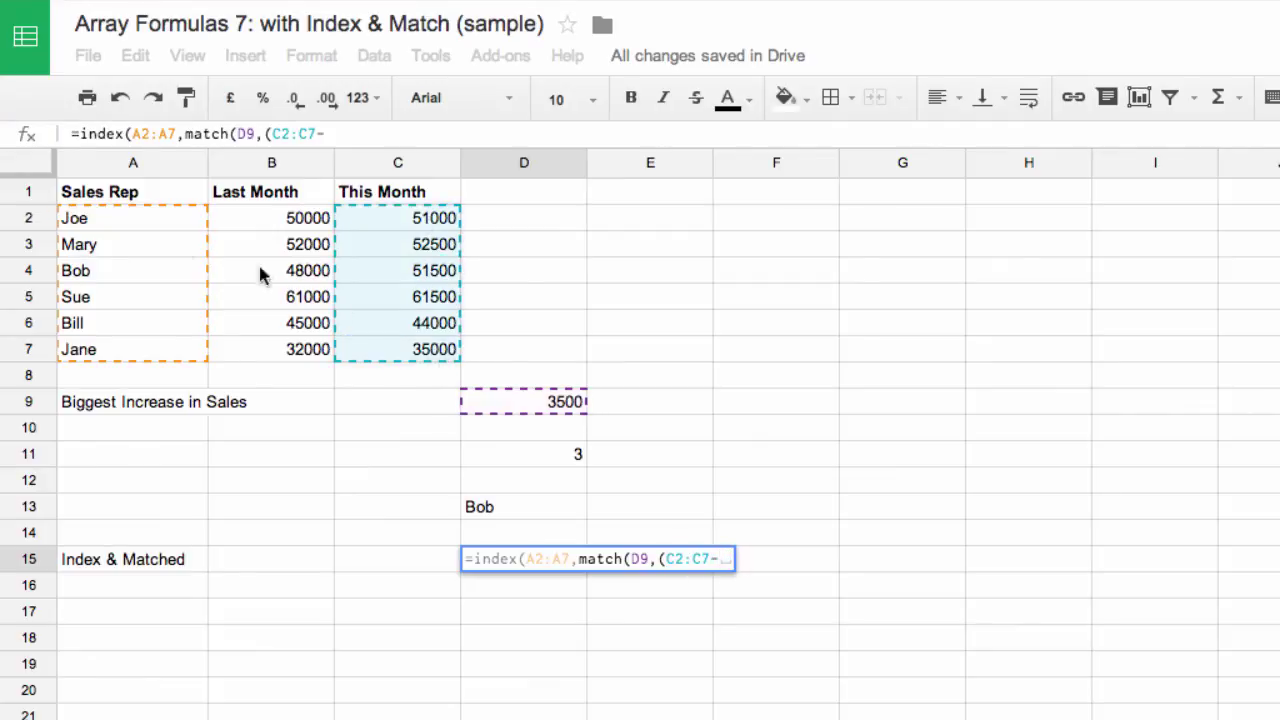
left_click_drag(292, 229, 290, 368)
type(")")
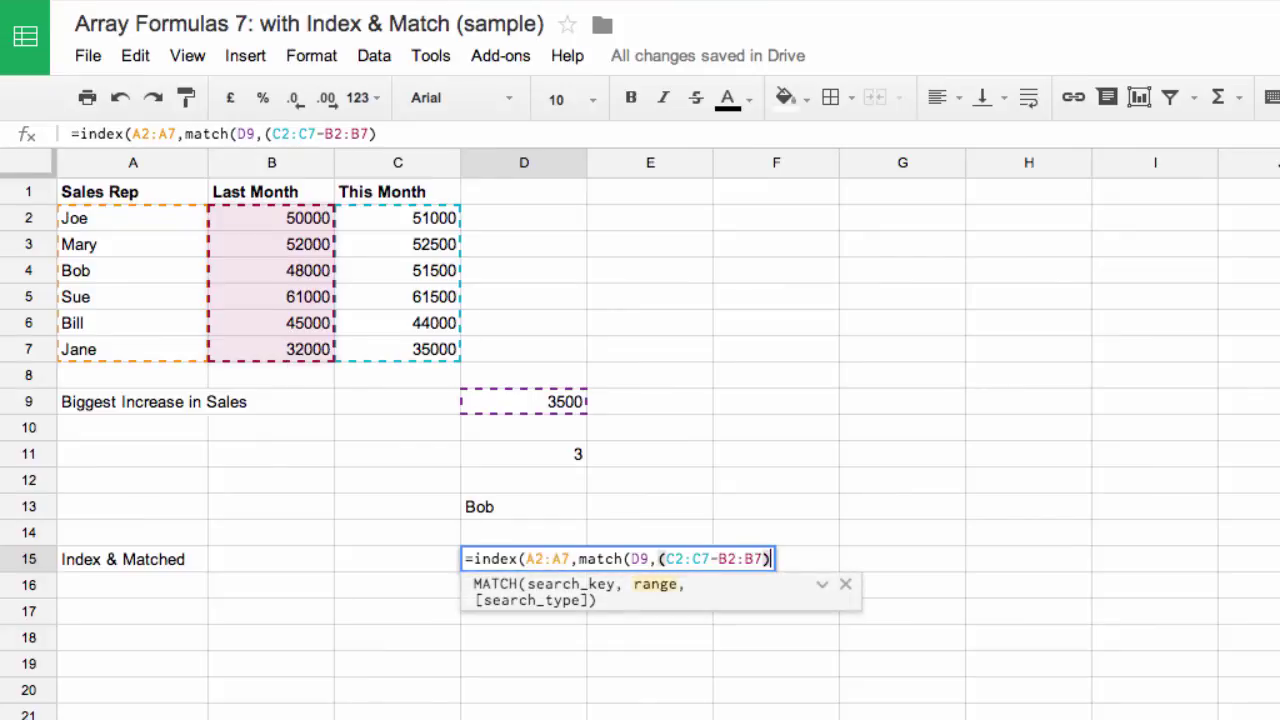
type(",")
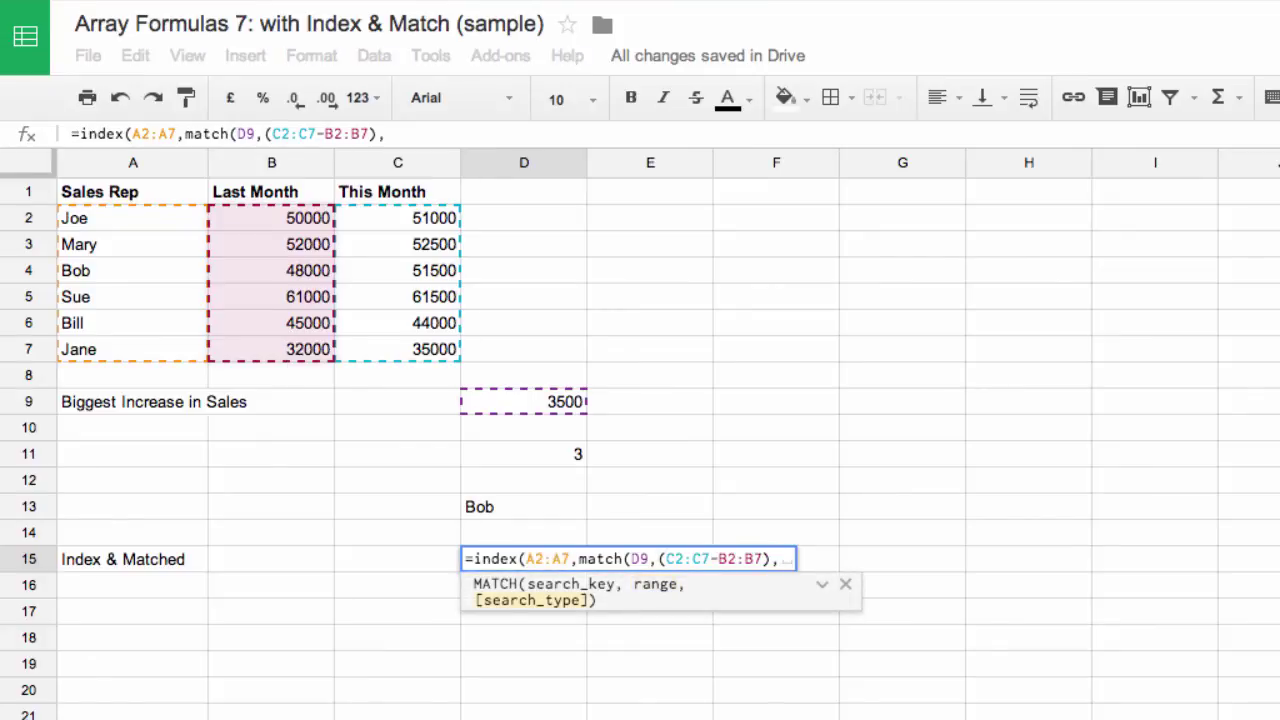
type("0")
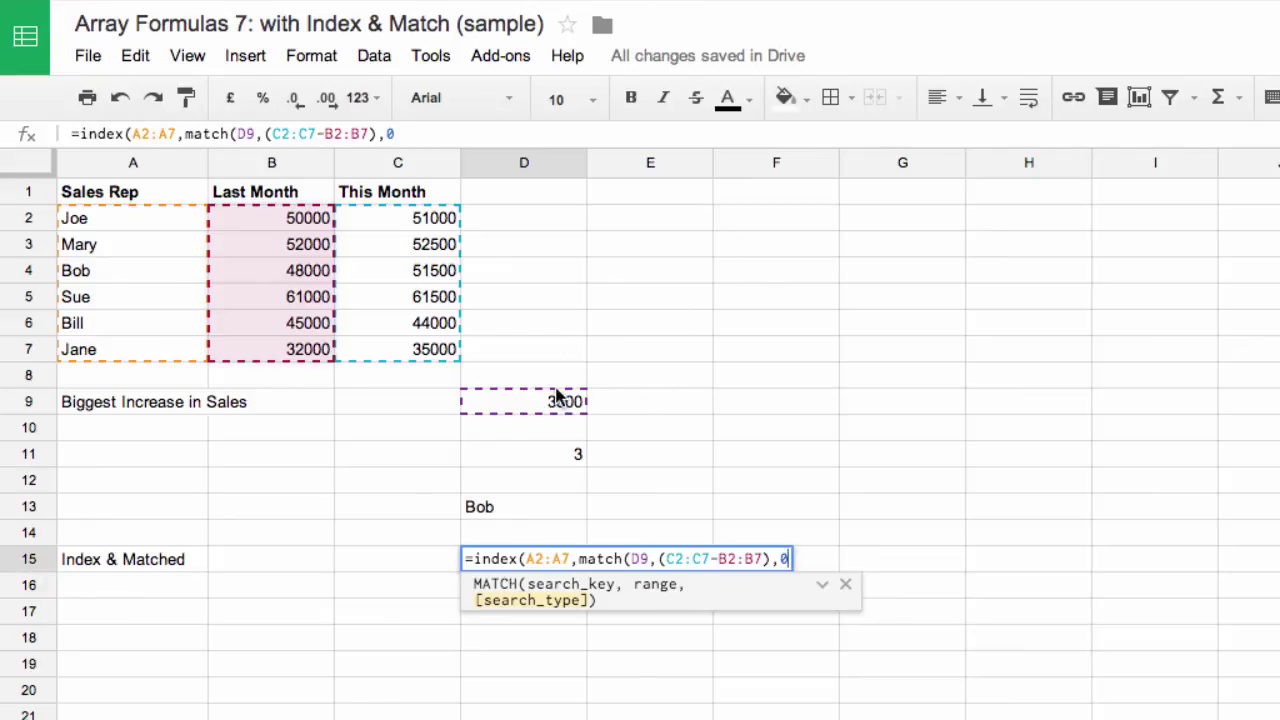
type(")")
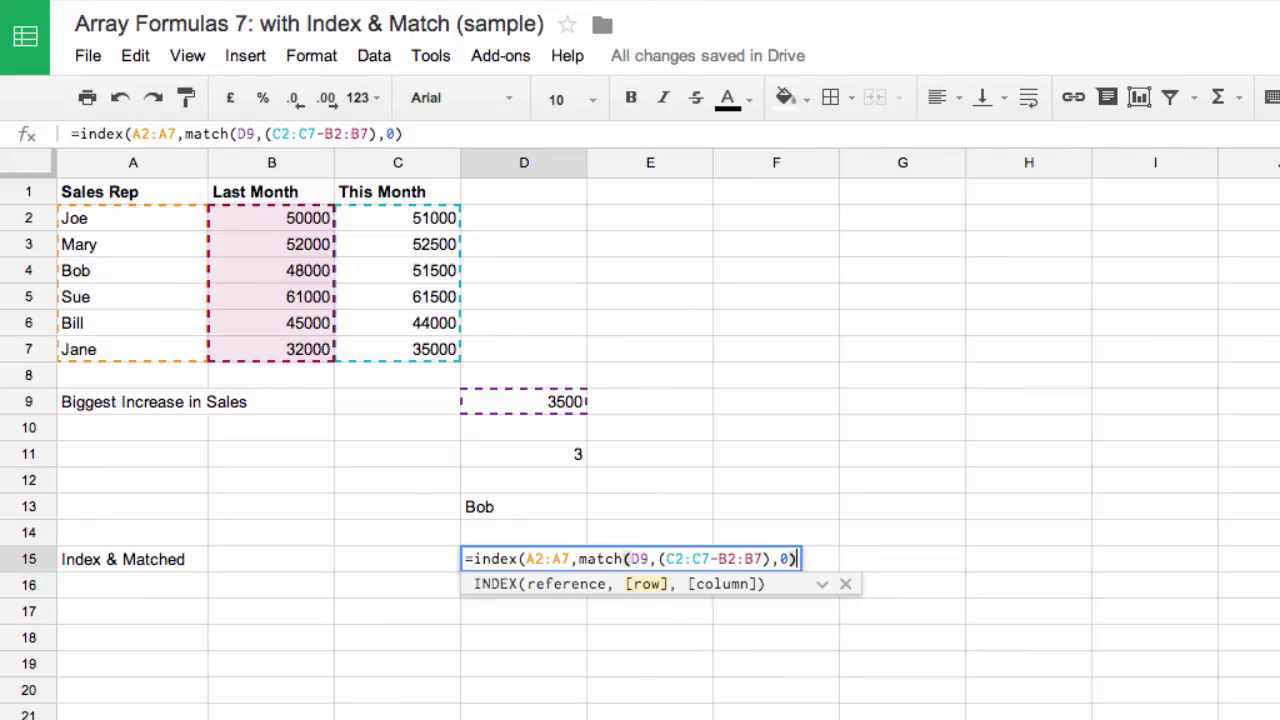
type(")")
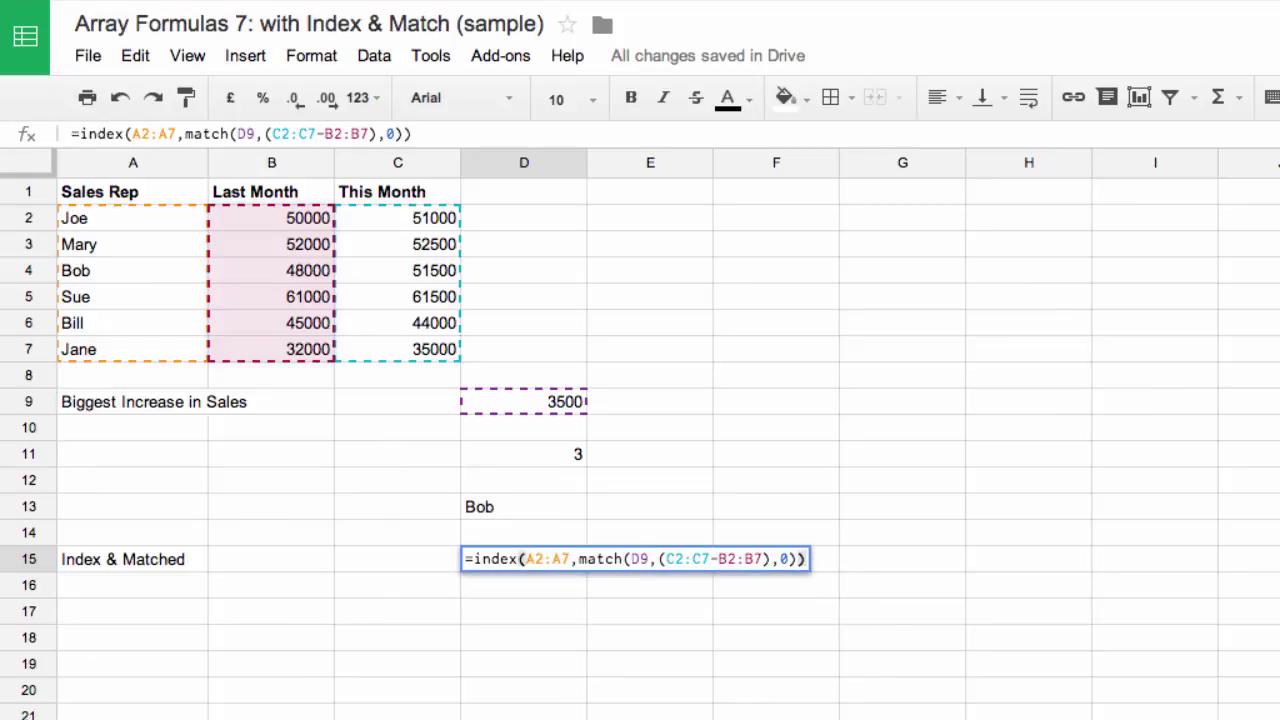
key("ctrl+shift+Return")
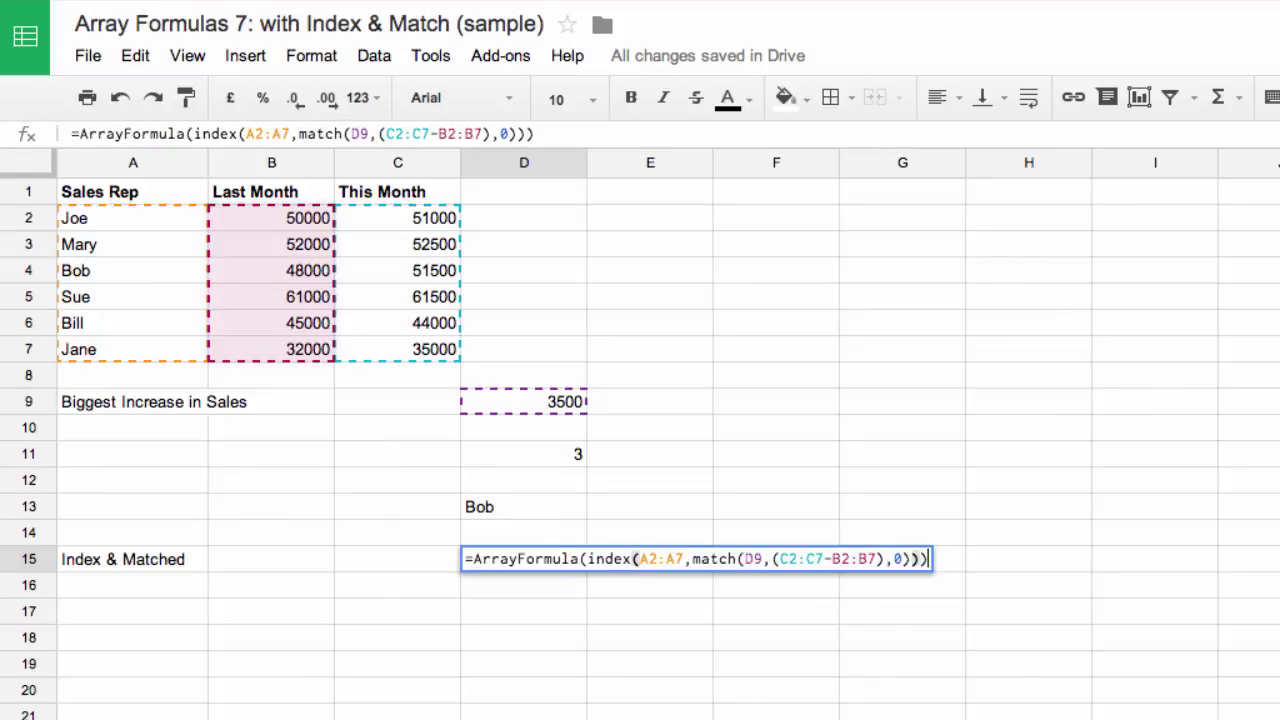
key("Return")
left_click(523, 559)
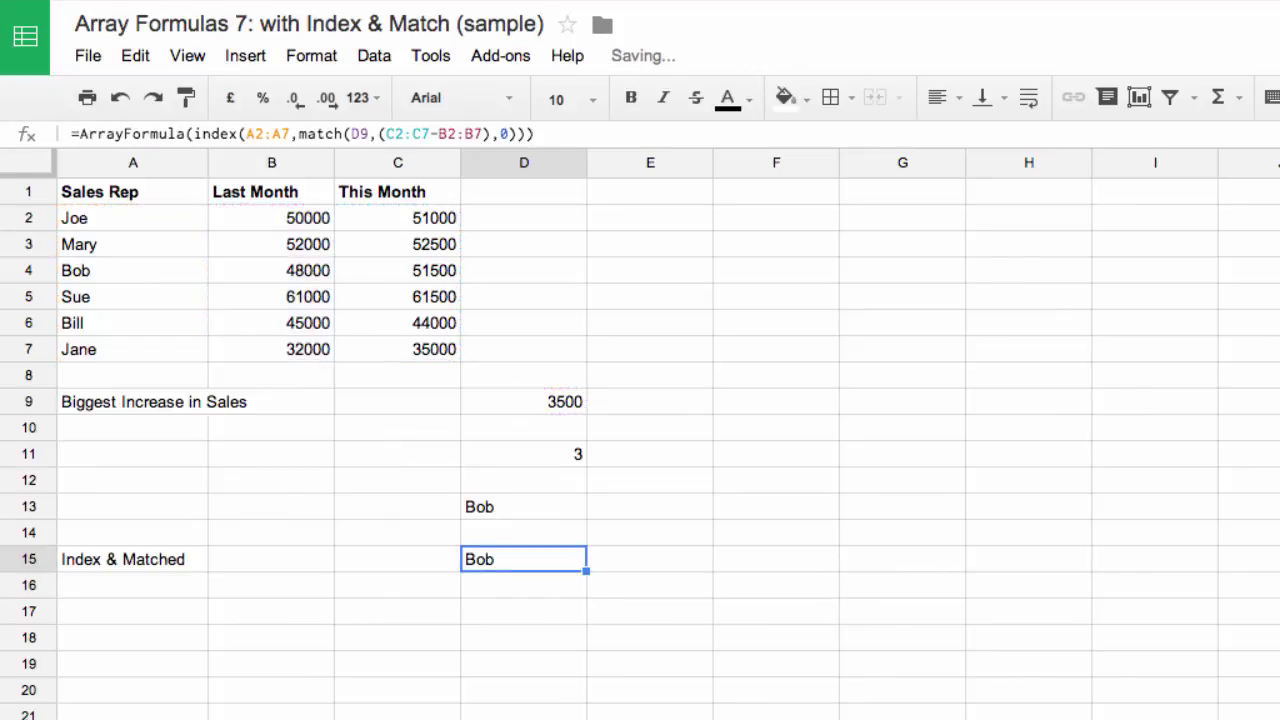